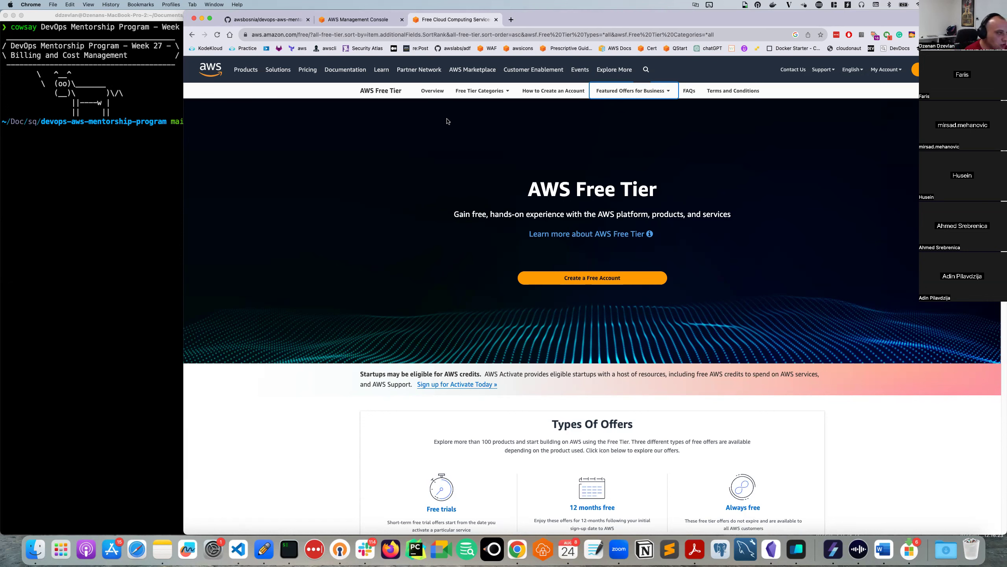
- Search the web for the AWS cost calculator in a new browser tab and open the AWS Pricing Calculator site
click(511, 20)
text(aw)
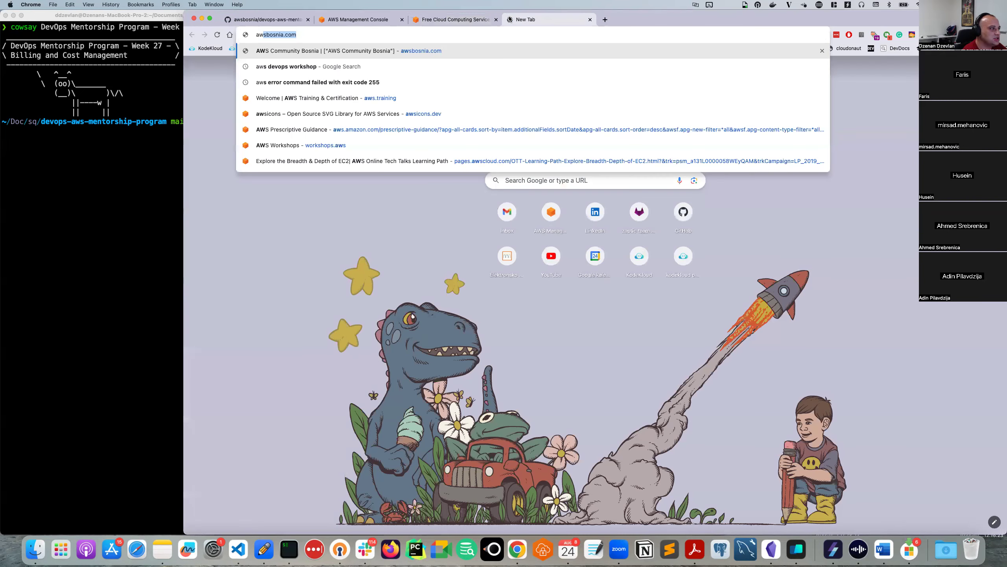
text(s cost ca)
key(Down)
key(Return)
click(320, 154)
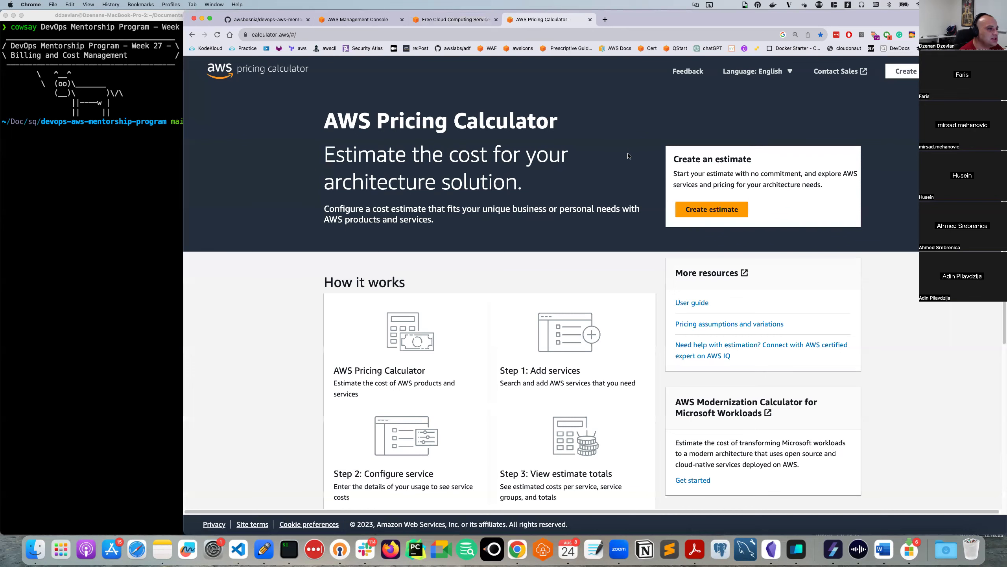
- Start a new cost estimate in the AWS Pricing Calculator
scroll(398, 188, down, 3)
scroll(453, 277, up, 3)
click(683, 215)
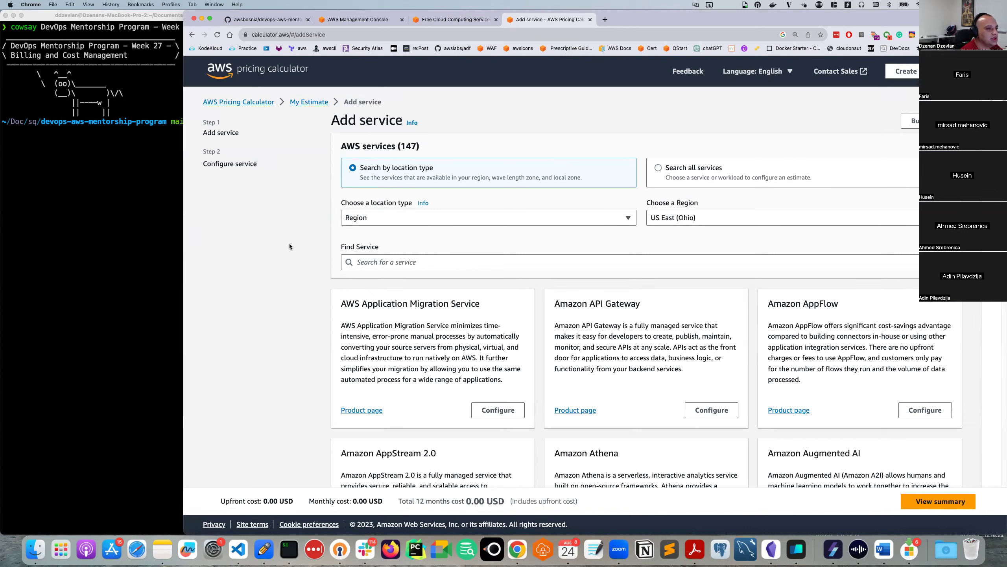
- Examine the location types and the AWS Regions available for the estimate
click(370, 221)
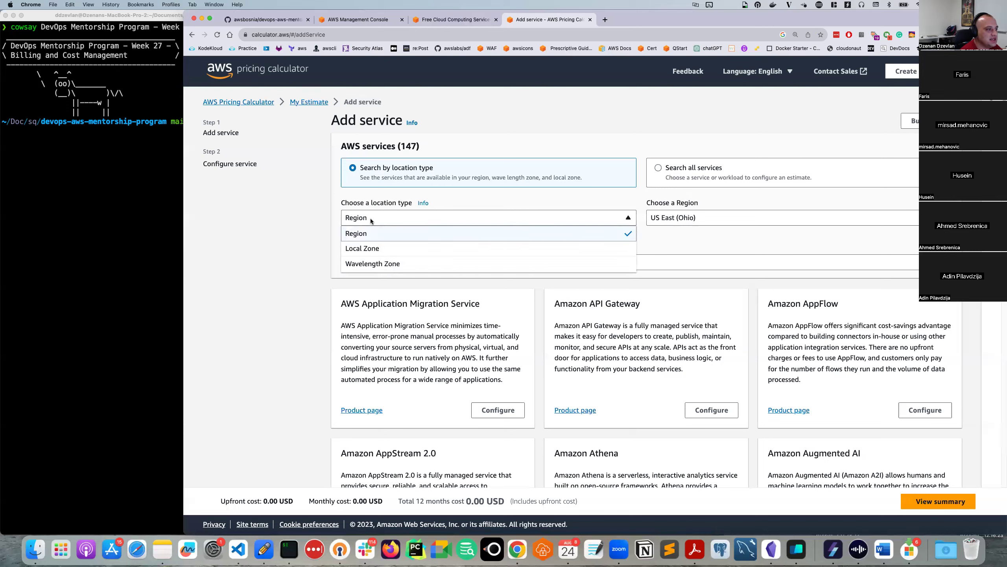
click(393, 215)
click(713, 211)
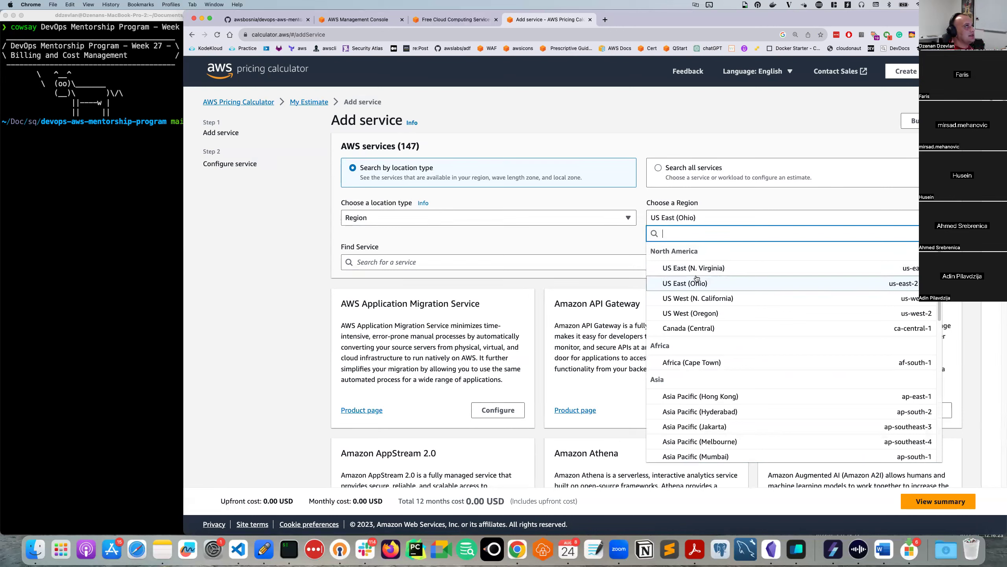
scroll(730, 318, down, 3)
scroll(740, 337, down, 3)
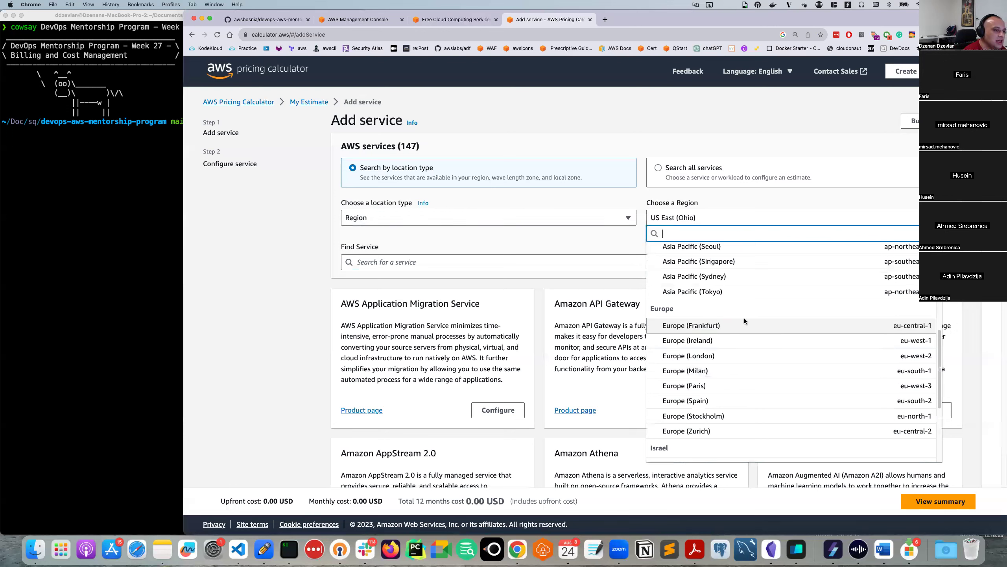
scroll(731, 304, down, 3)
scroll(730, 305, down, 2)
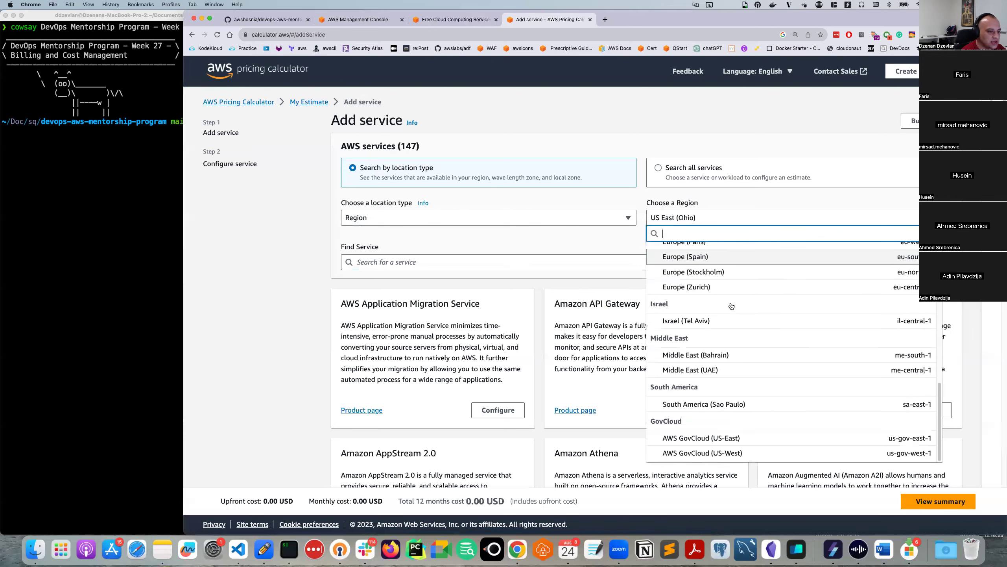
scroll(729, 310, up, 10)
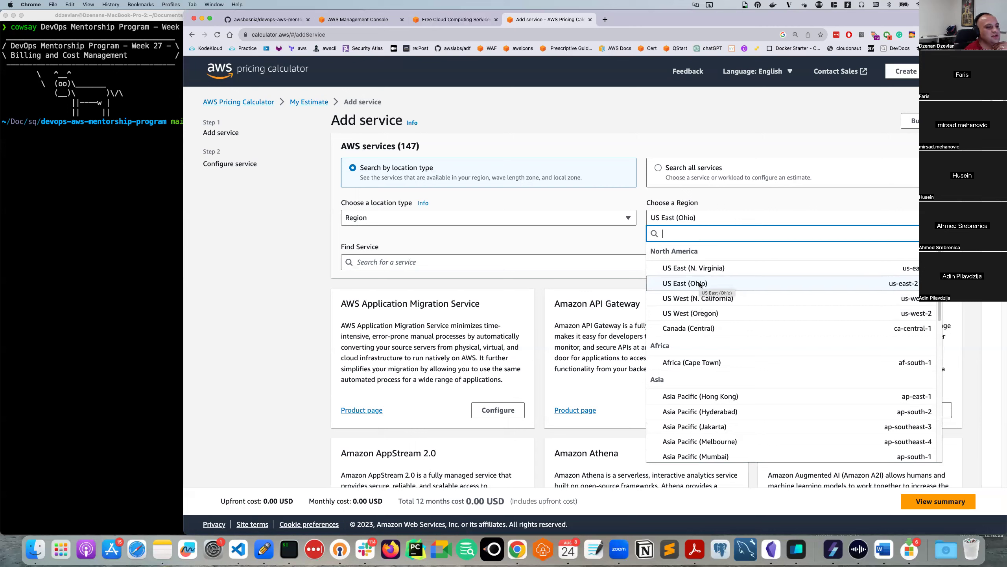
scroll(690, 323, down, 1)
scroll(690, 323, up, 1)
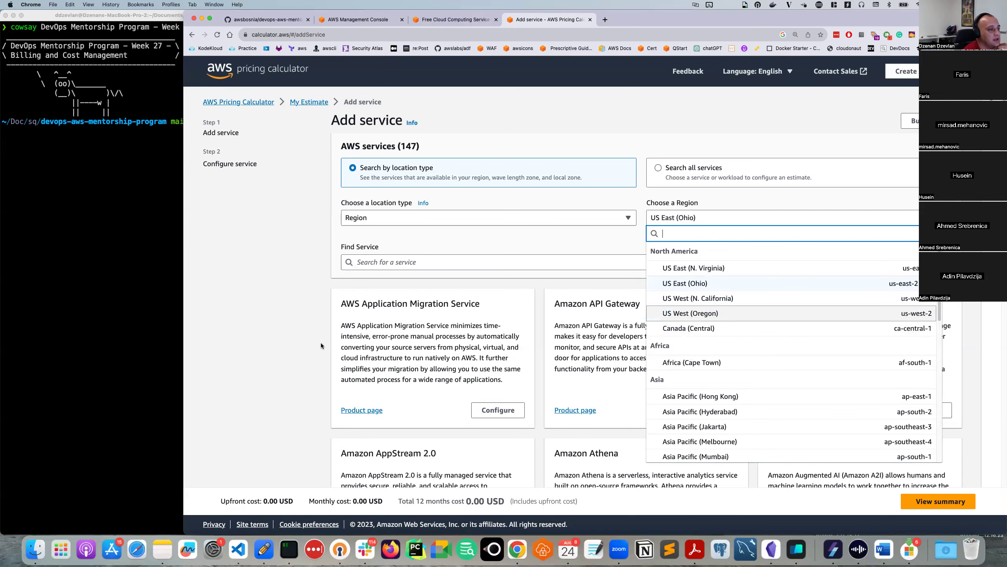
click(291, 338)
- Set the estimate's Region to US East (N. Virginia)
scroll(422, 314, down, 1)
scroll(422, 315, down, 1)
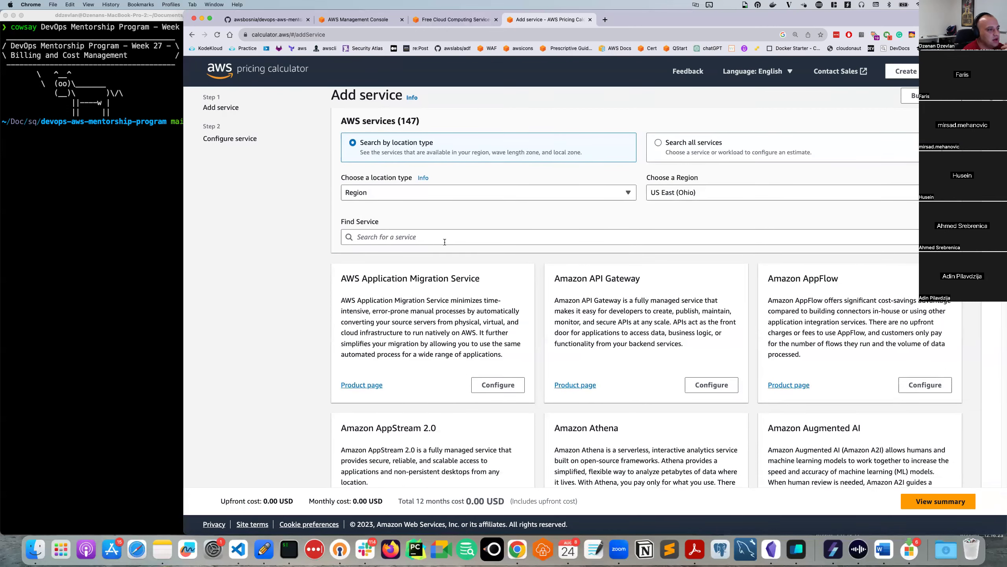
click(669, 194)
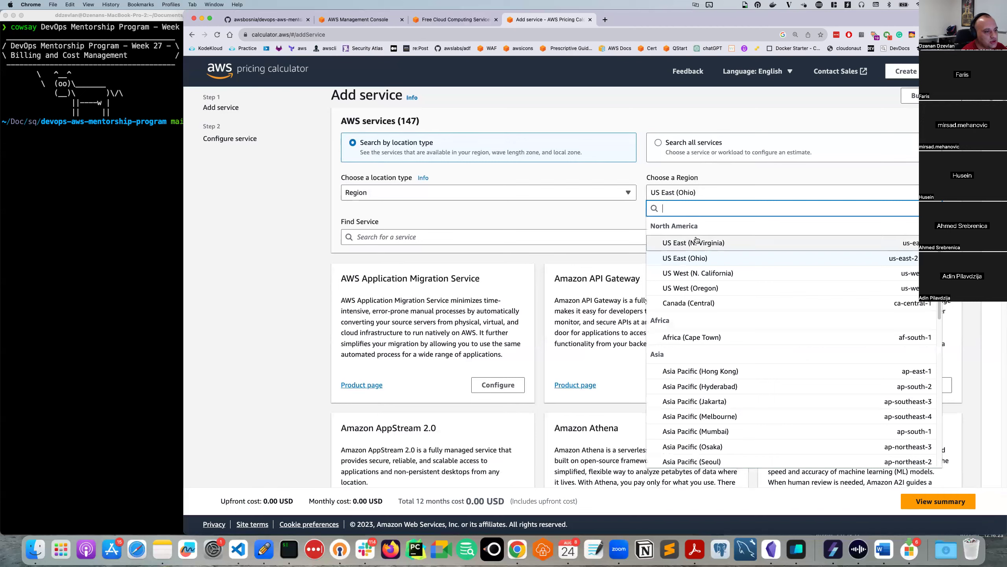
click(696, 236)
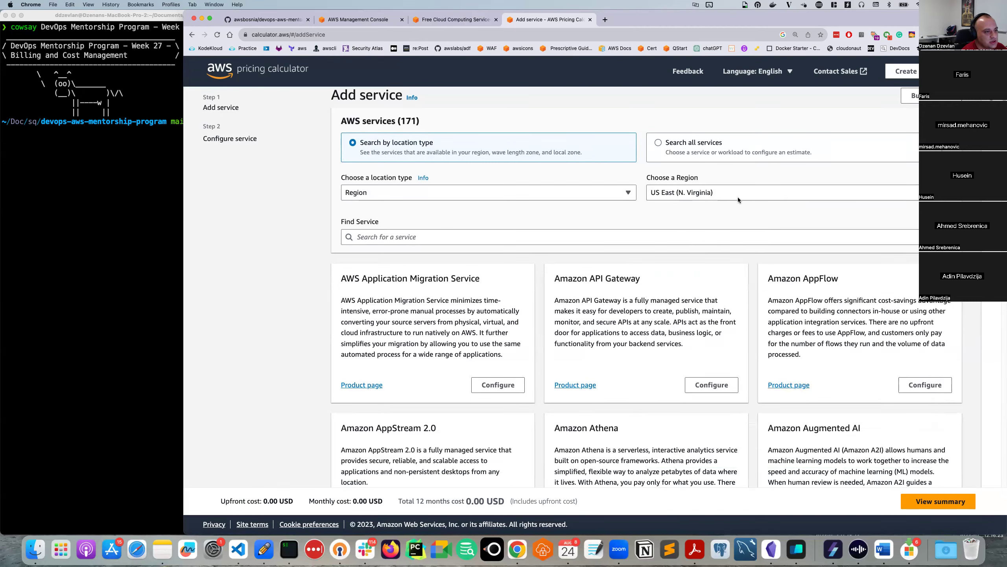
- Find the service "ec2" and start configuring Amazon EC2 for the estimate
click(511, 238)
text(ec2)
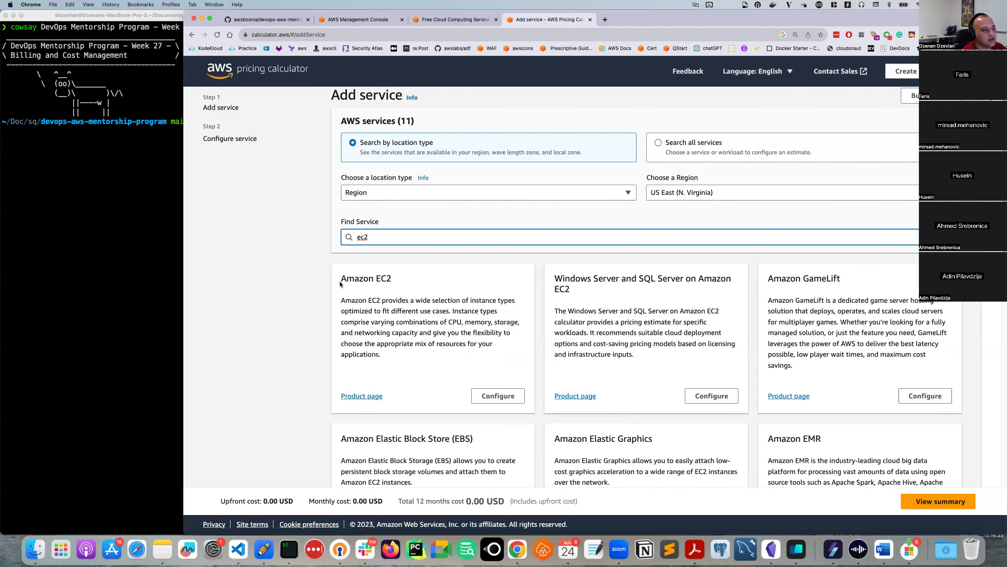
drag(354, 278, 391, 277)
scroll(373, 314, down, 1)
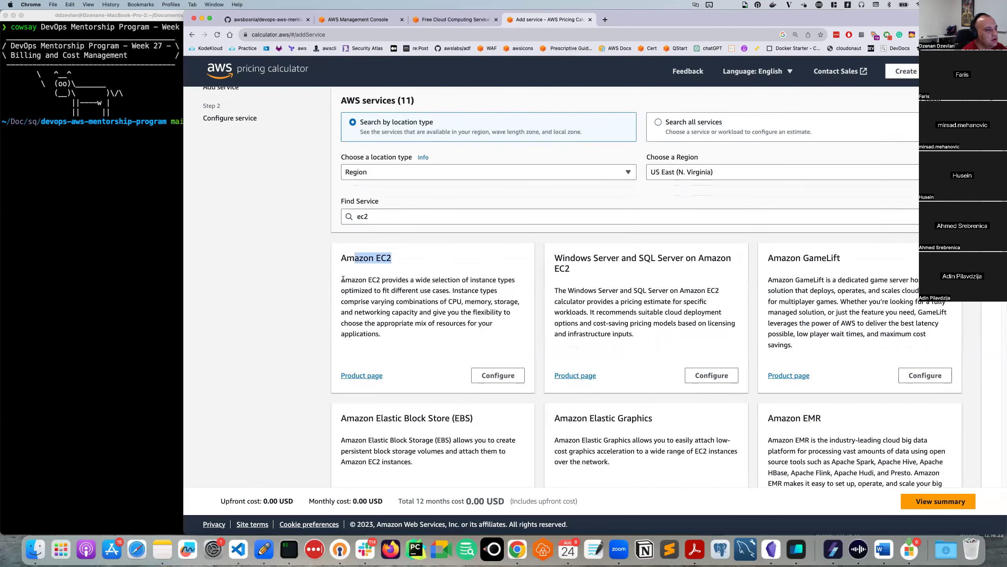
click(477, 376)
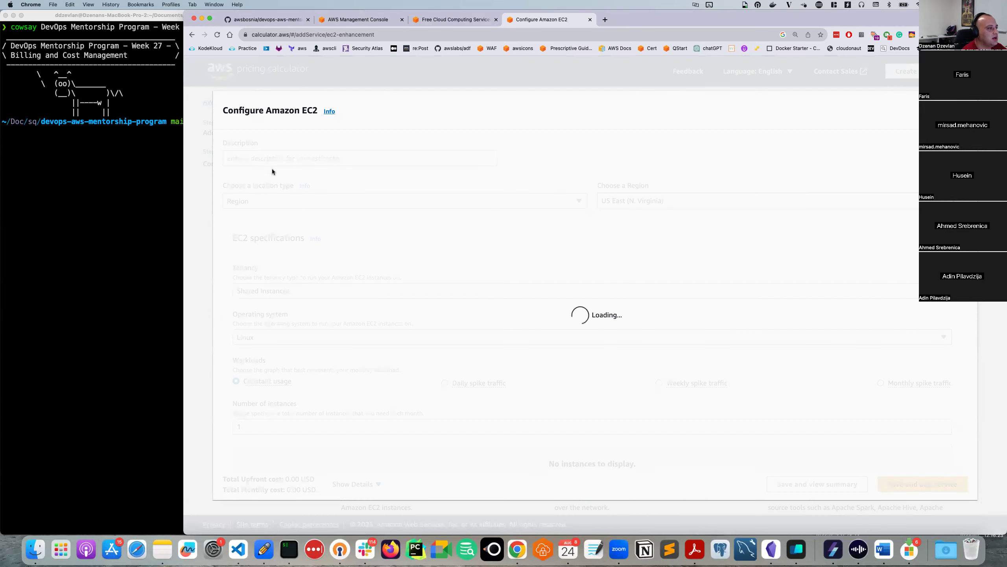
- Enter "Web App" as the EC2 estimate description and choose Shared Instances as the tenancy
click(294, 154)
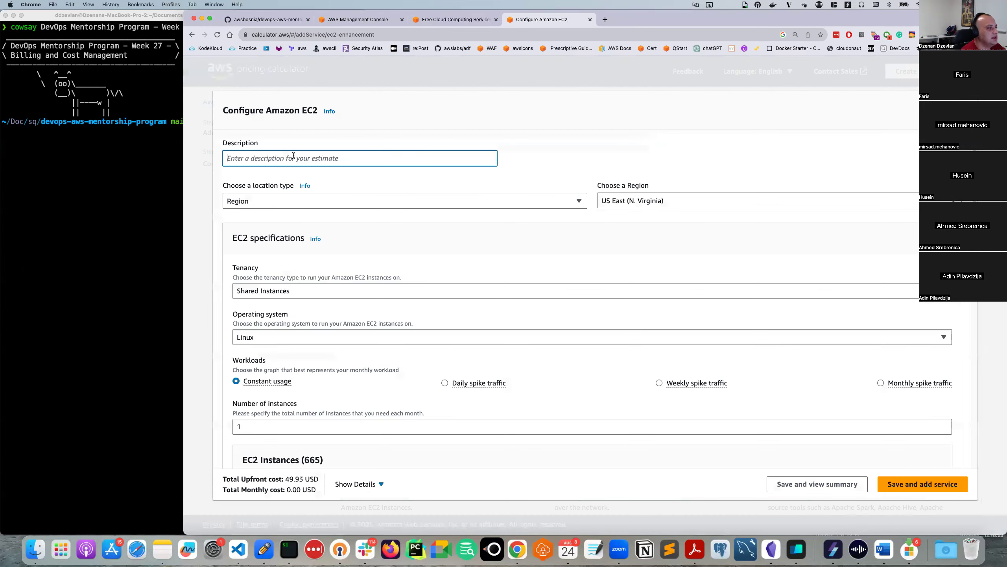
text(Web App)
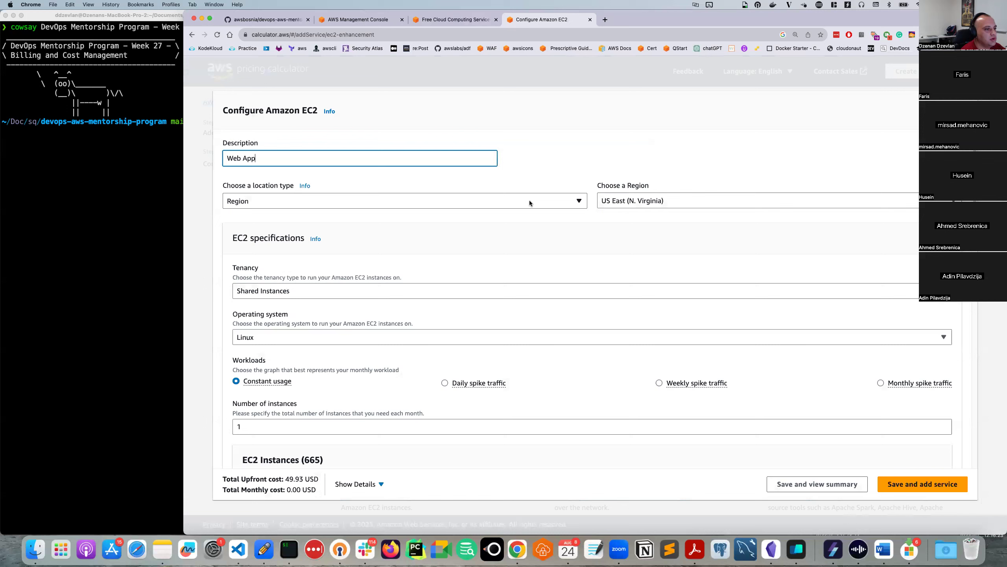
scroll(264, 283, down, 1)
scroll(265, 283, down, 1)
click(306, 282)
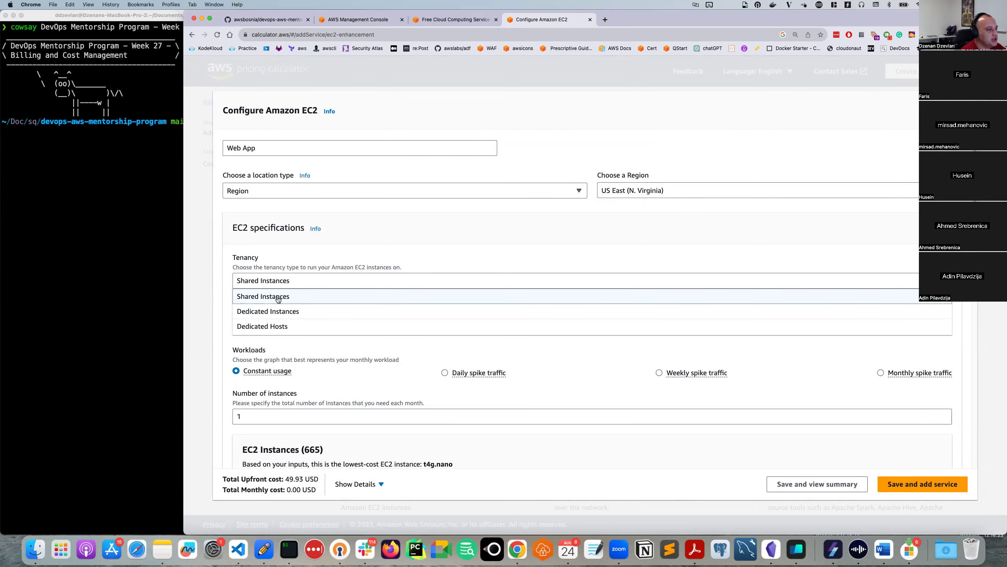
click(291, 297)
- Set the number of EC2 instances to 2
scroll(289, 288, down, 4)
scroll(277, 292, down, 1)
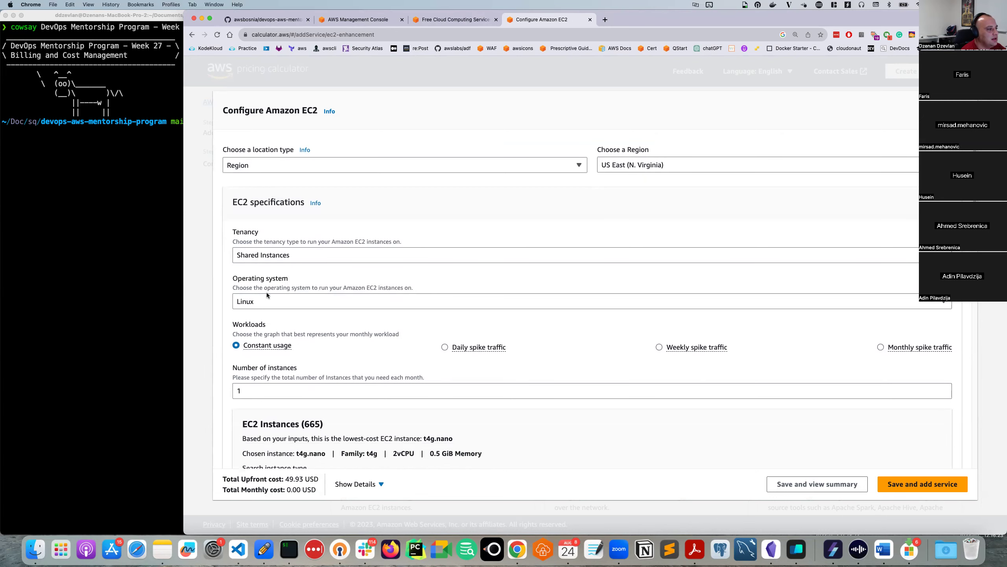
scroll(276, 301, down, 2)
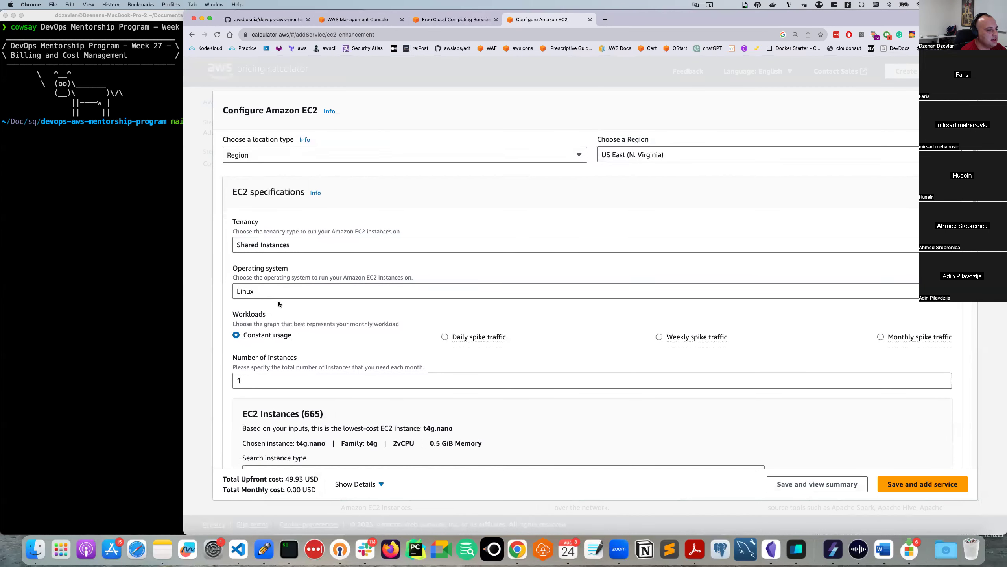
scroll(413, 331, down, 2)
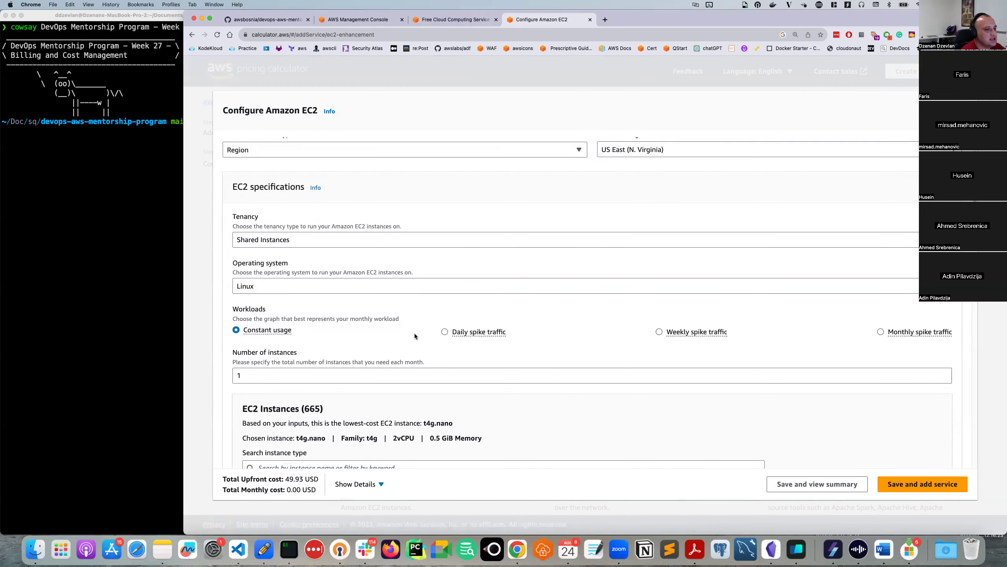
click(301, 365)
key(super+a)
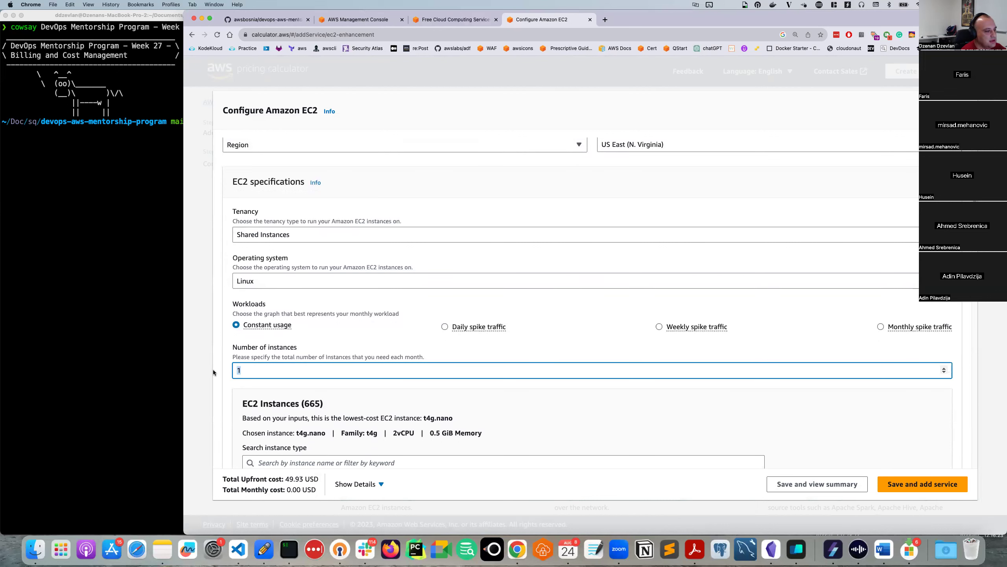
text(2)
- Examine the EC2 instance filters and the listed instance types with their vCPUs, memory and on-demand hourly costs
scroll(214, 368, down, 2)
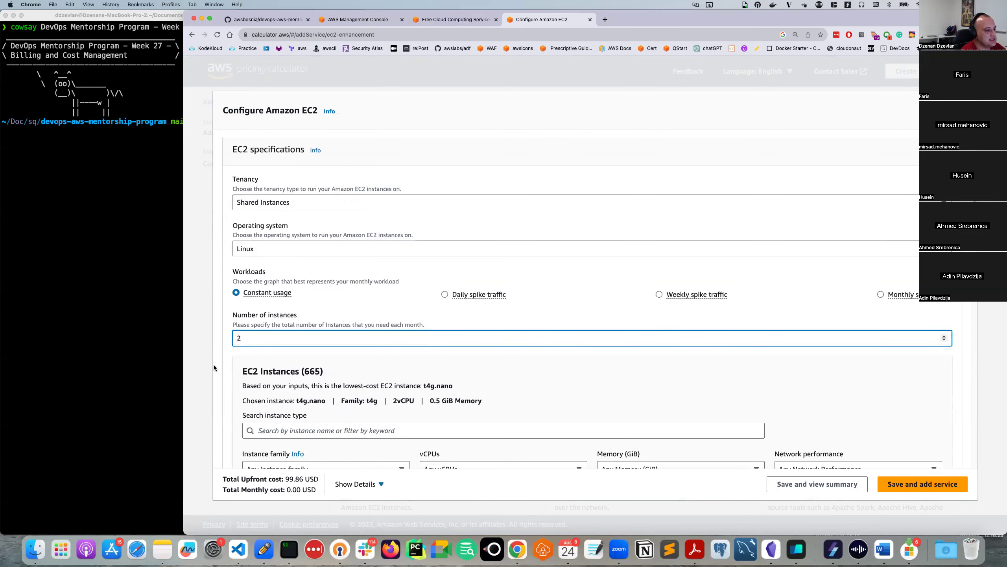
scroll(216, 366, down, 1)
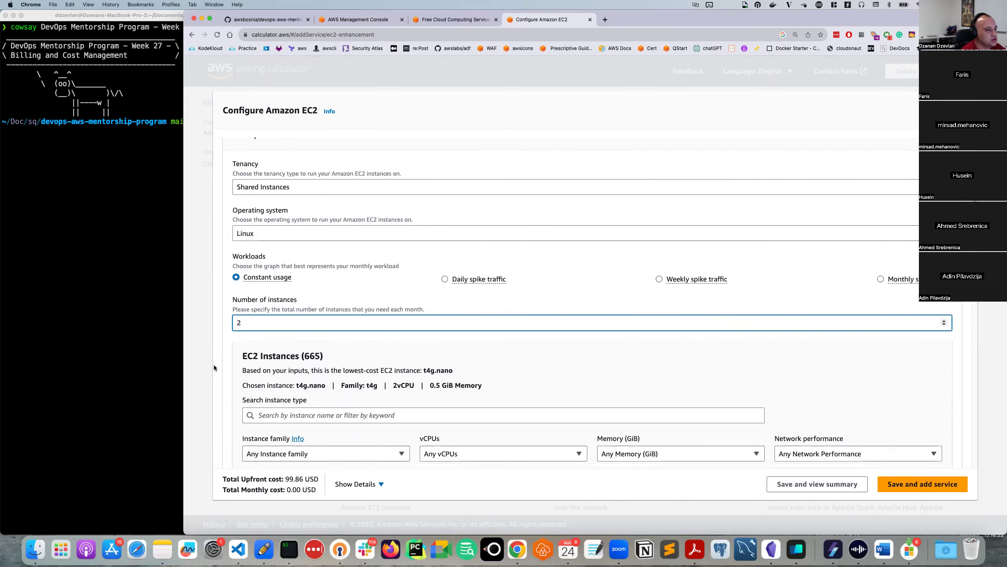
scroll(370, 361, down, 5)
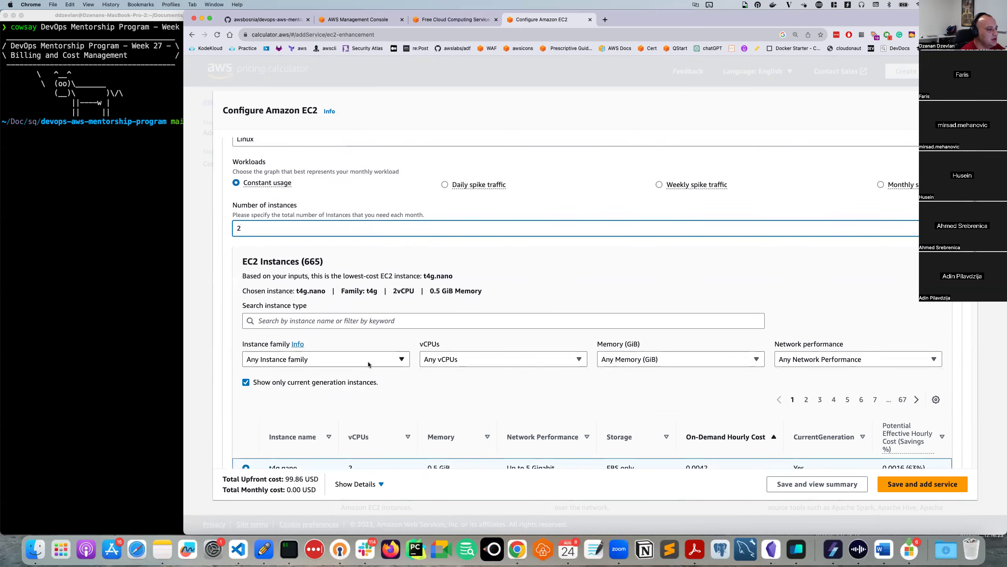
scroll(354, 359, down, 2)
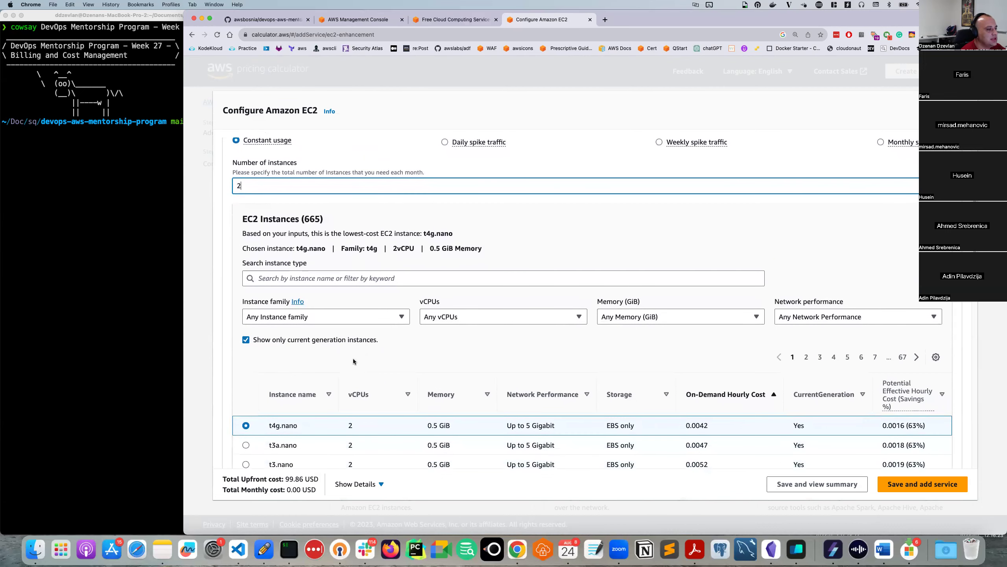
scroll(353, 358, up, 1)
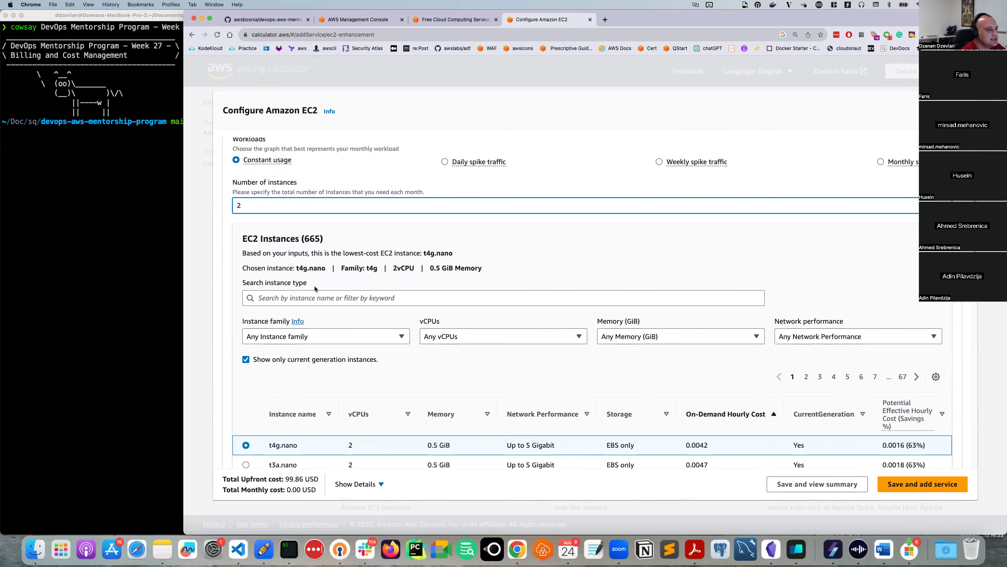
scroll(409, 281, down, 3)
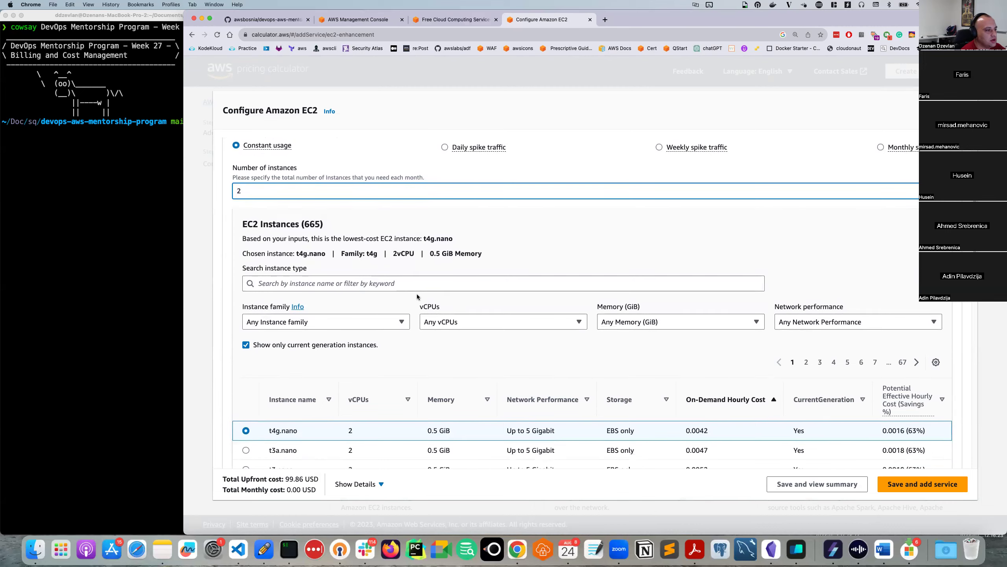
scroll(411, 298, down, 2)
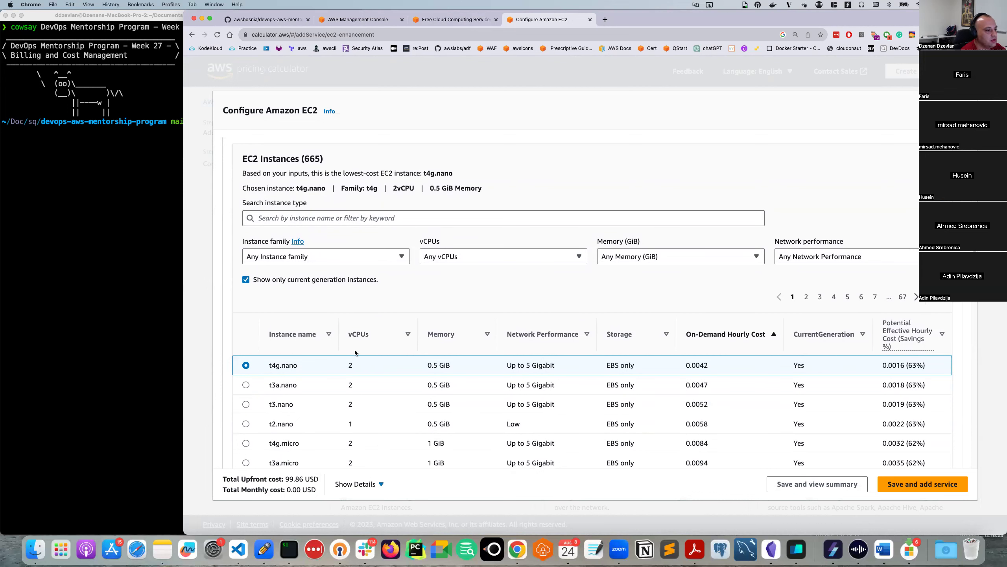
scroll(303, 407, down, 2)
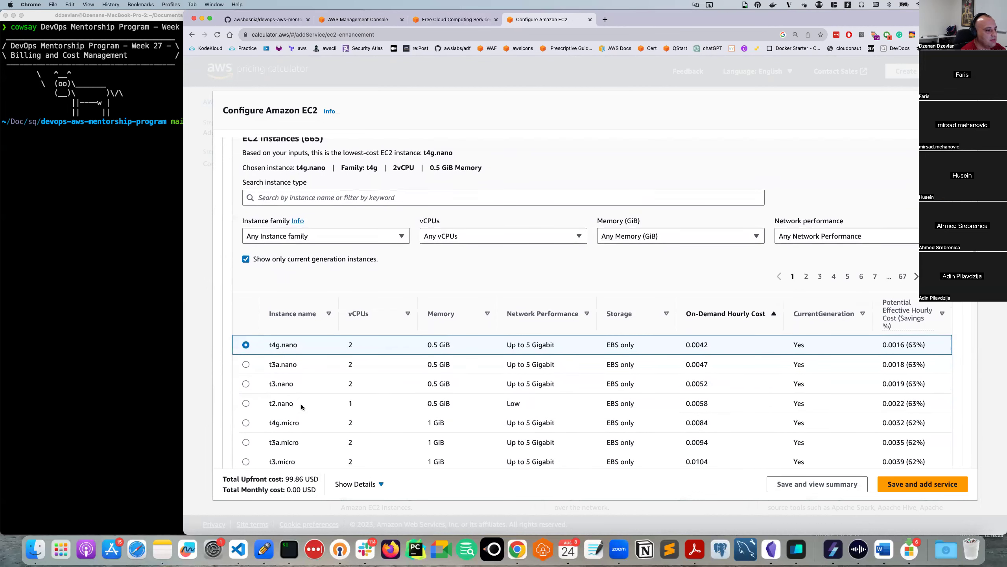
scroll(301, 405, down, 1)
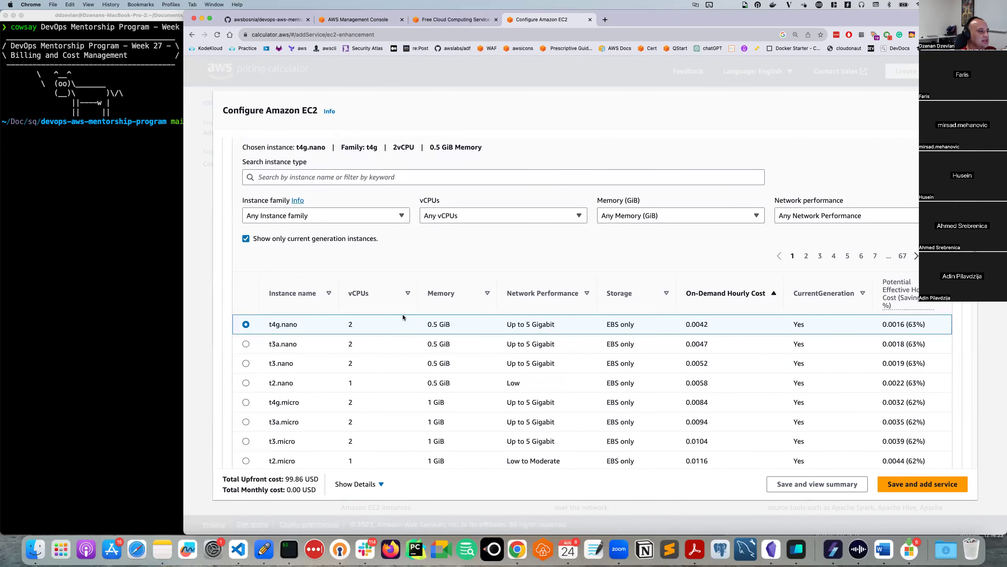
scroll(403, 322, down, 1)
scroll(403, 322, down, 12)
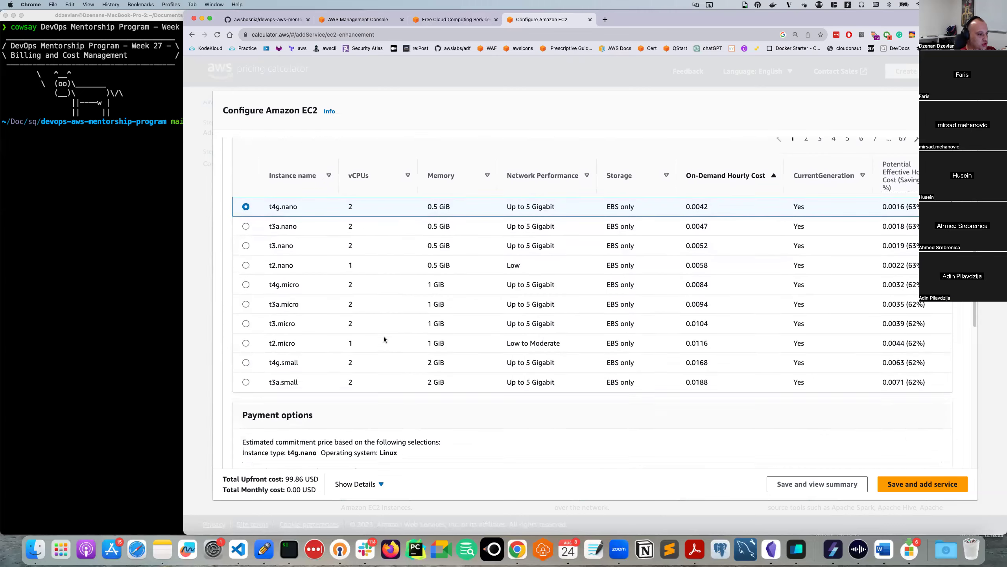
- Filter the EC2 instance list to the m5 instance family
scroll(511, 288, up, 20)
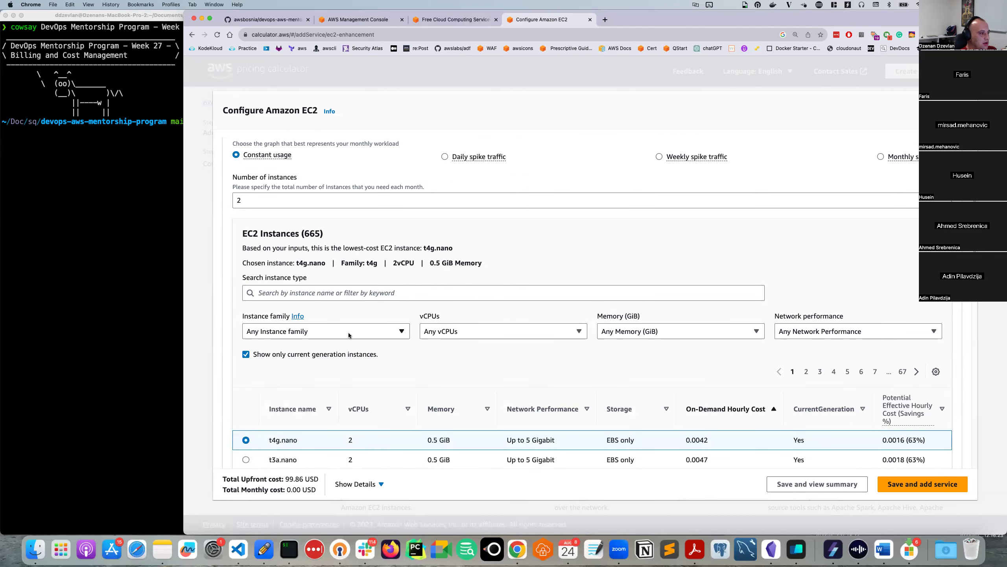
click(343, 332)
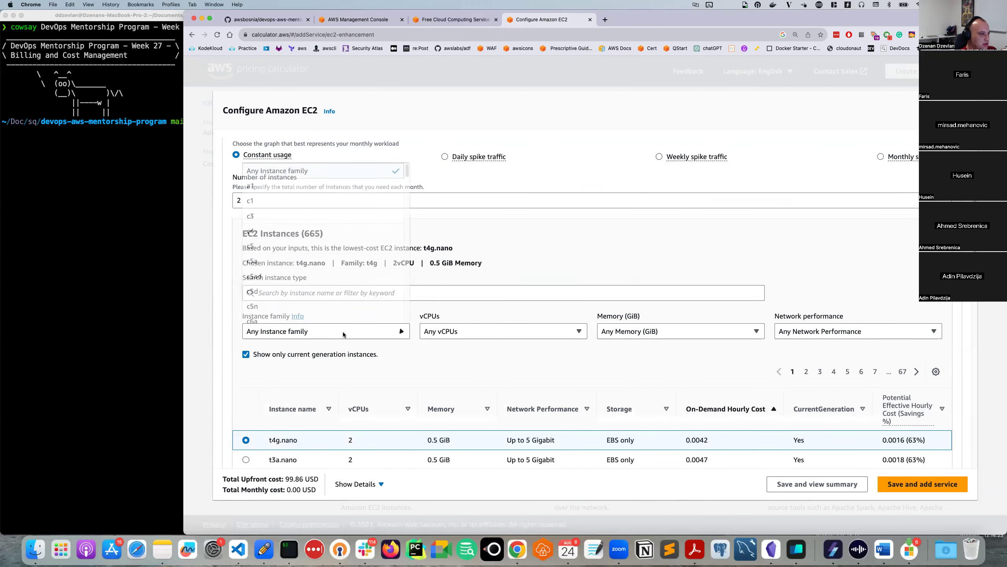
scroll(321, 267, down, 8)
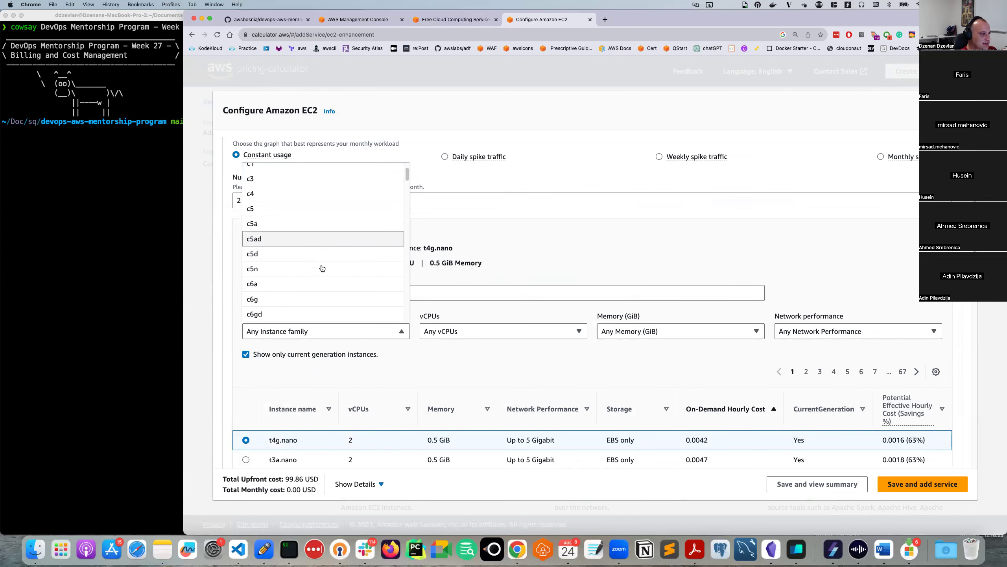
scroll(312, 266, up, 5)
scroll(306, 257, down, 5)
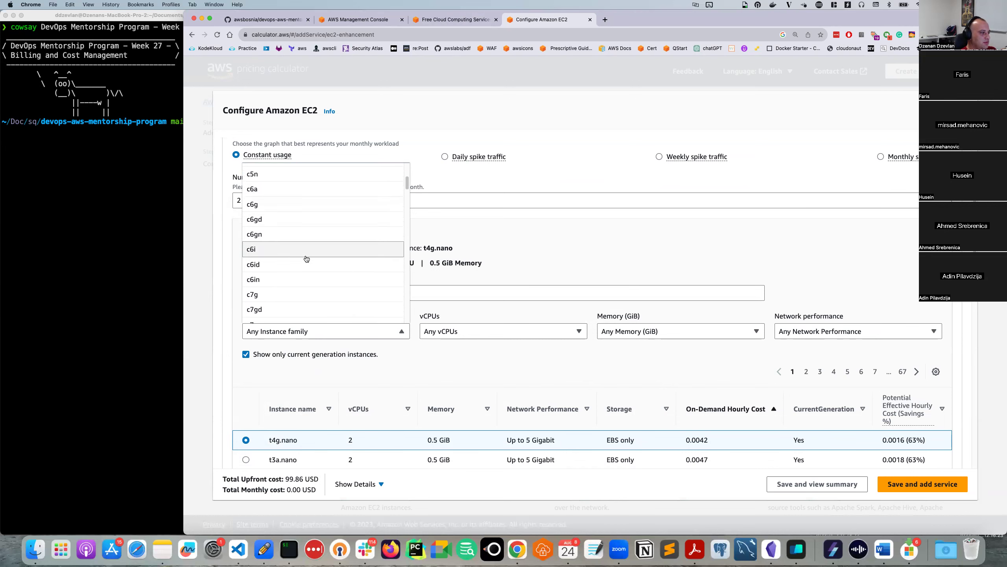
scroll(307, 261, down, 10)
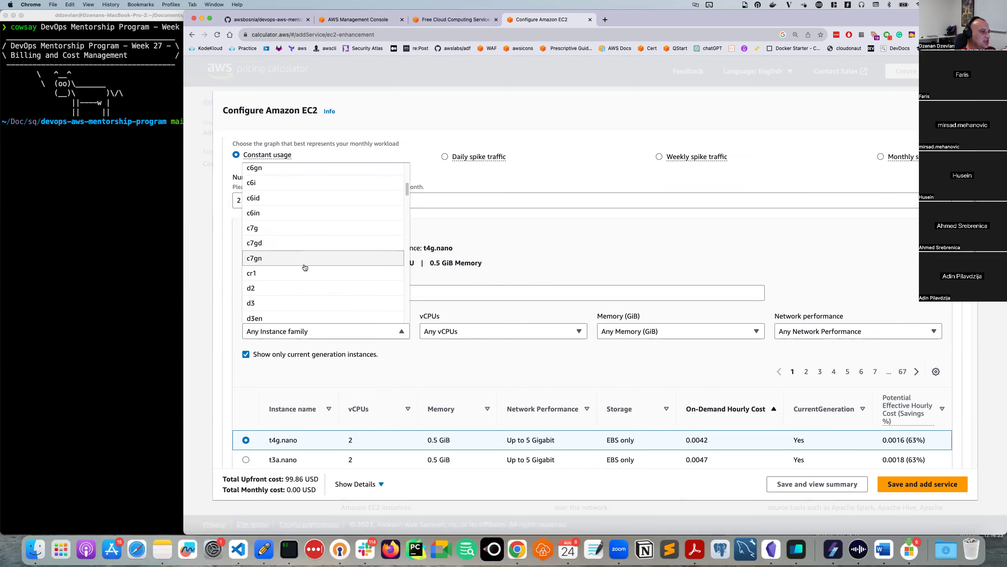
scroll(304, 271, down, 3)
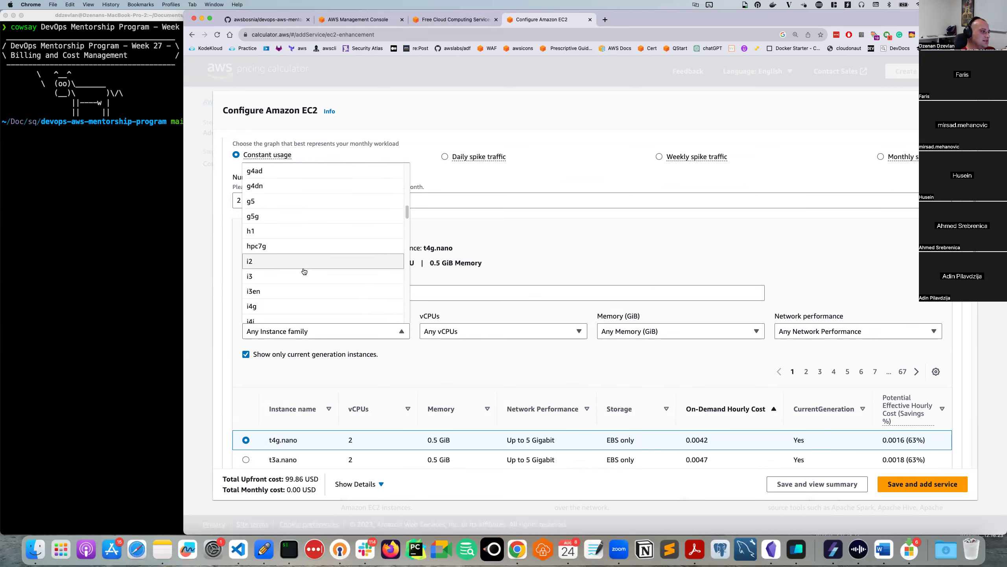
scroll(304, 271, down, 3)
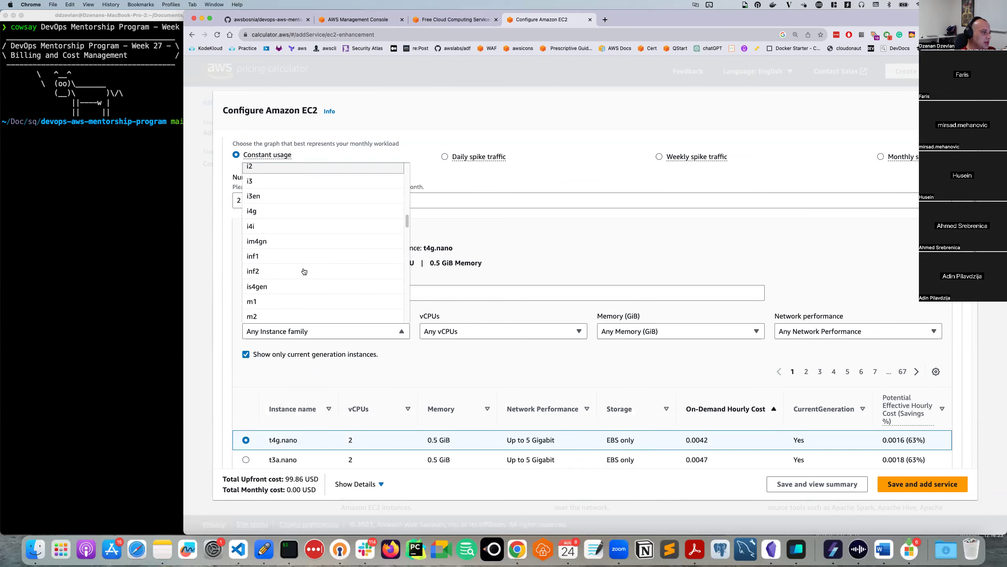
scroll(303, 280, down, 1)
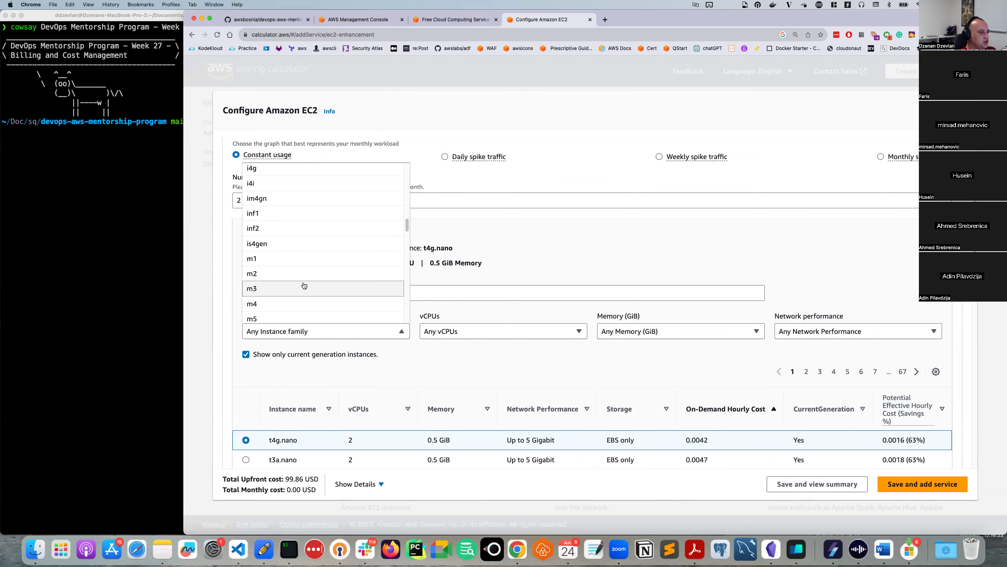
scroll(304, 297, down, 1)
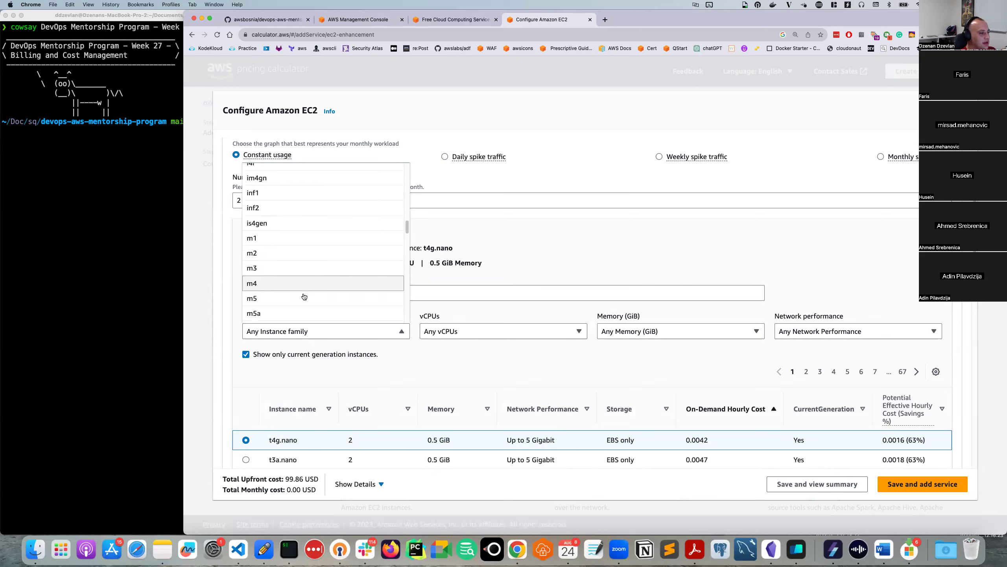
scroll(304, 296, down, 1)
scroll(304, 296, down, 1)
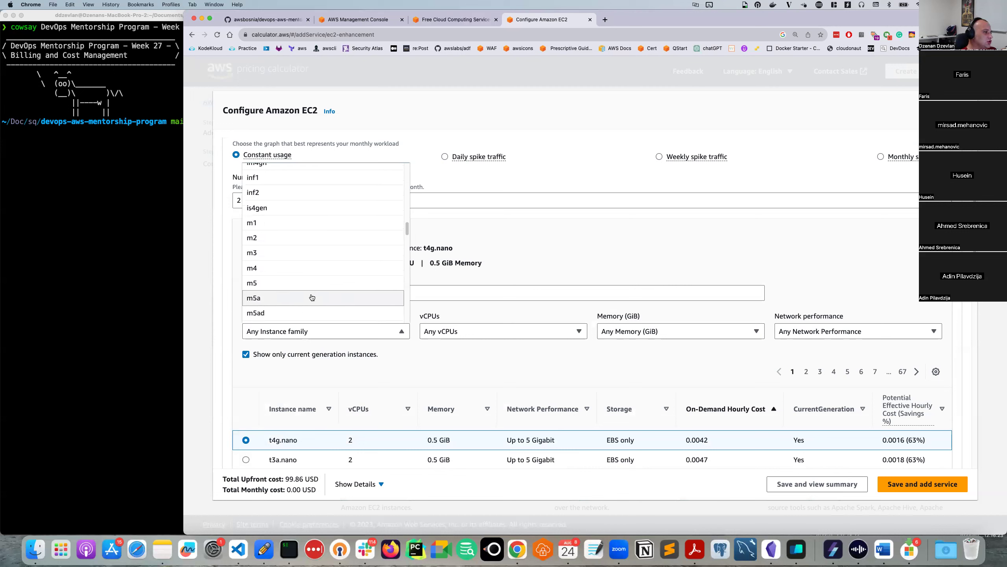
scroll(313, 287, down, 1)
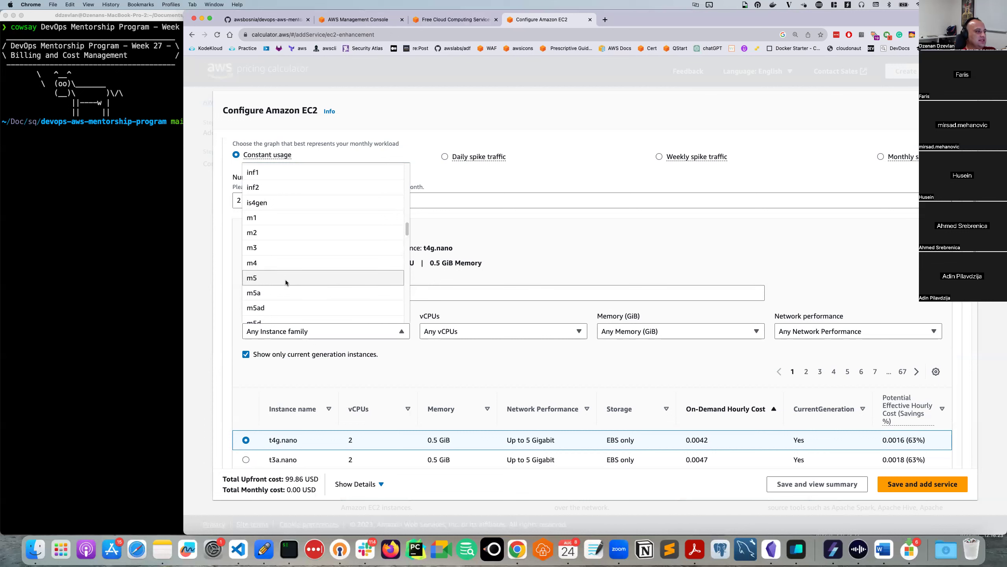
scroll(285, 279, down, 2)
scroll(286, 282, down, 2)
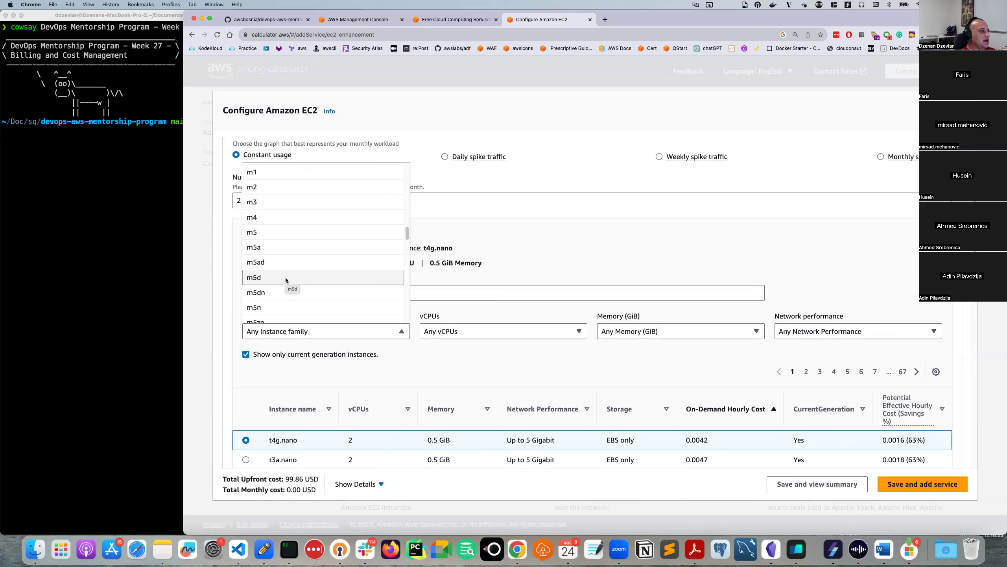
scroll(283, 275, down, 1)
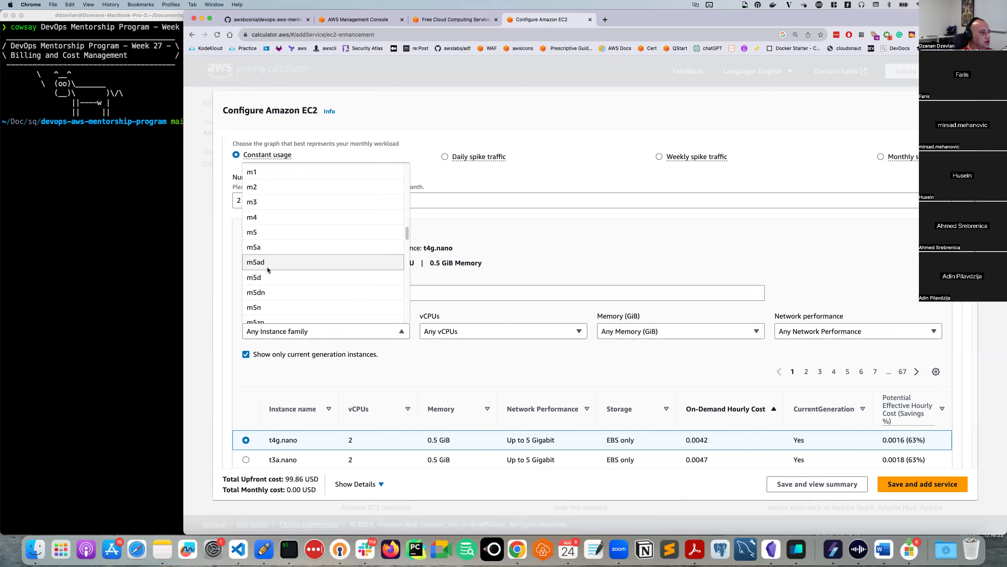
scroll(273, 280, down, 1)
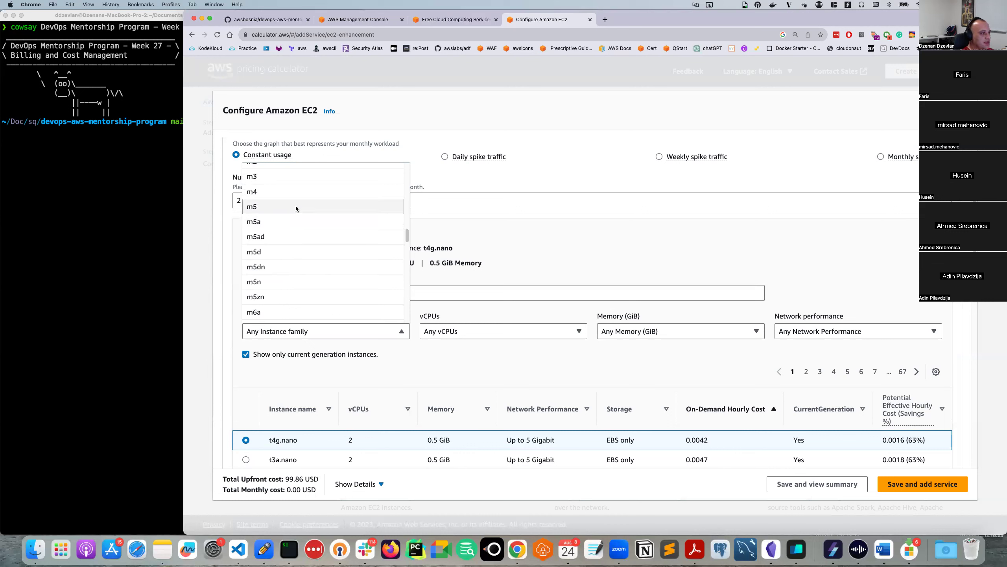
scroll(286, 214, up, 1)
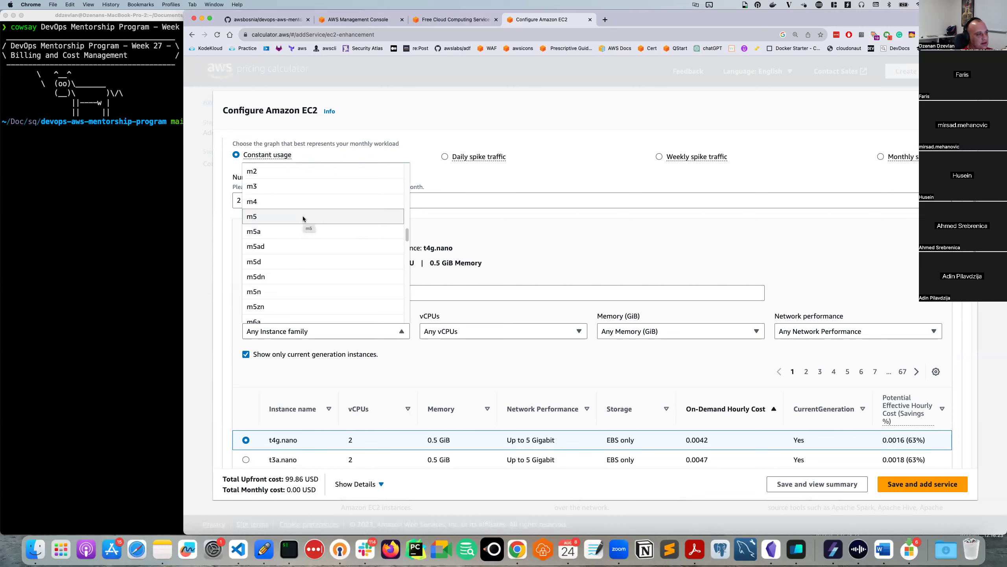
click(275, 214)
- Select m5.large as the EC2 instance type for the estimate
scroll(322, 420, down, 5)
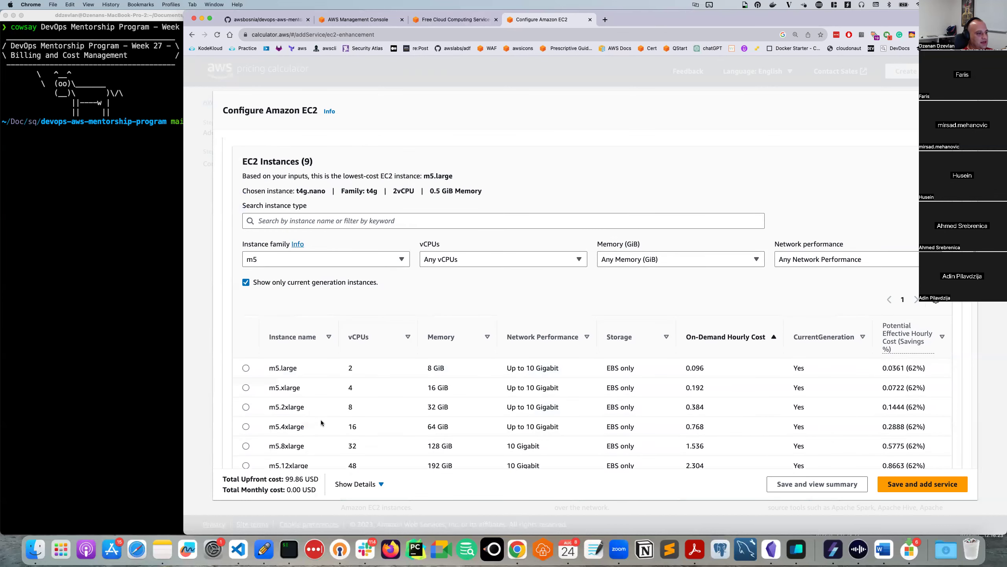
scroll(321, 421, down, 1)
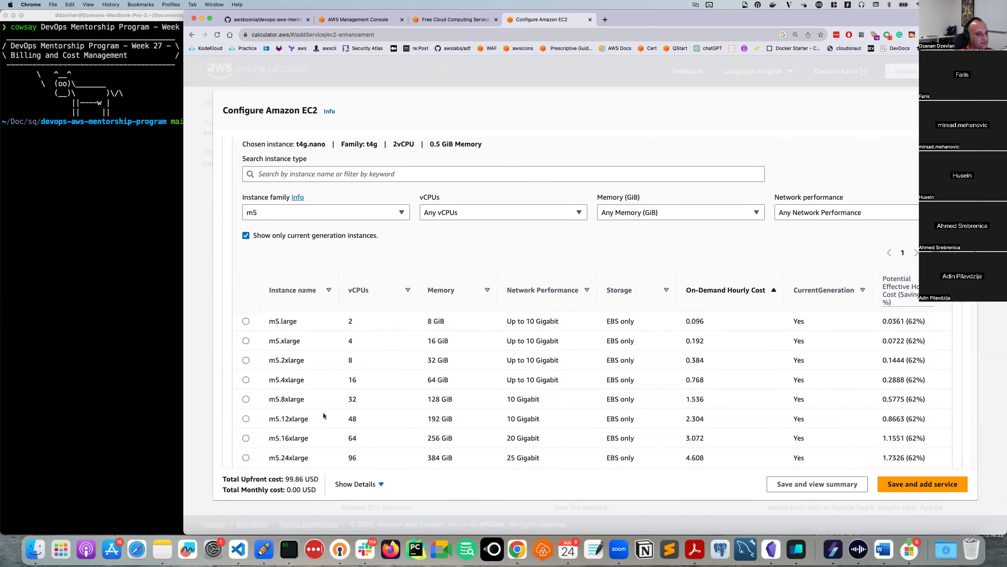
click(247, 321)
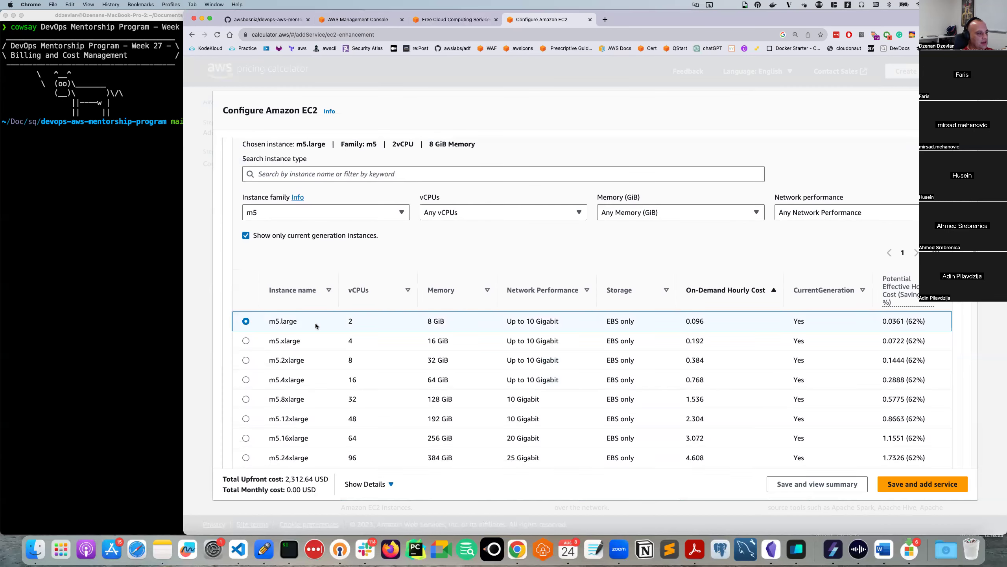
- Choose On-Demand as the payment option for the m5.large instances
scroll(541, 321, down, 10)
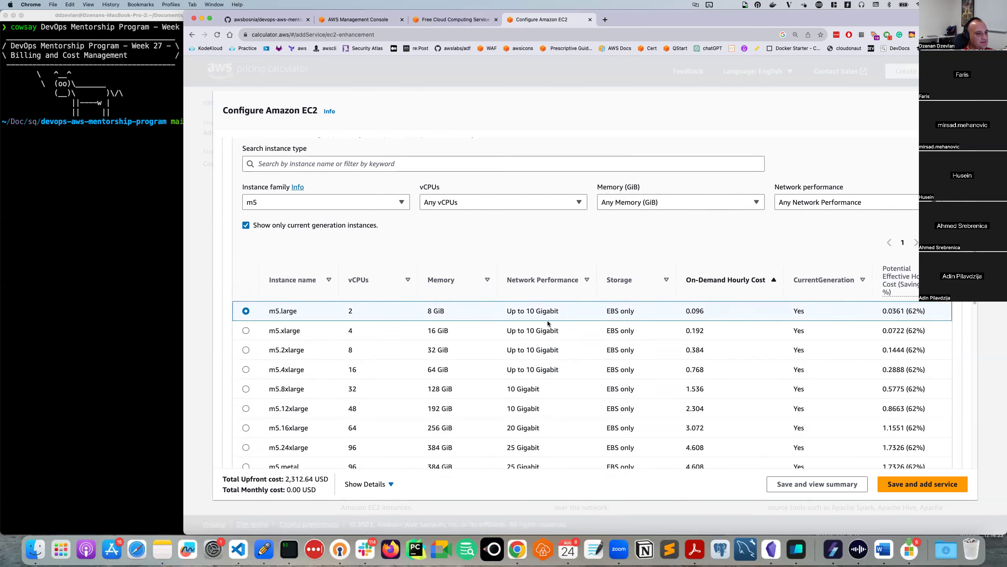
scroll(334, 355, down, 5)
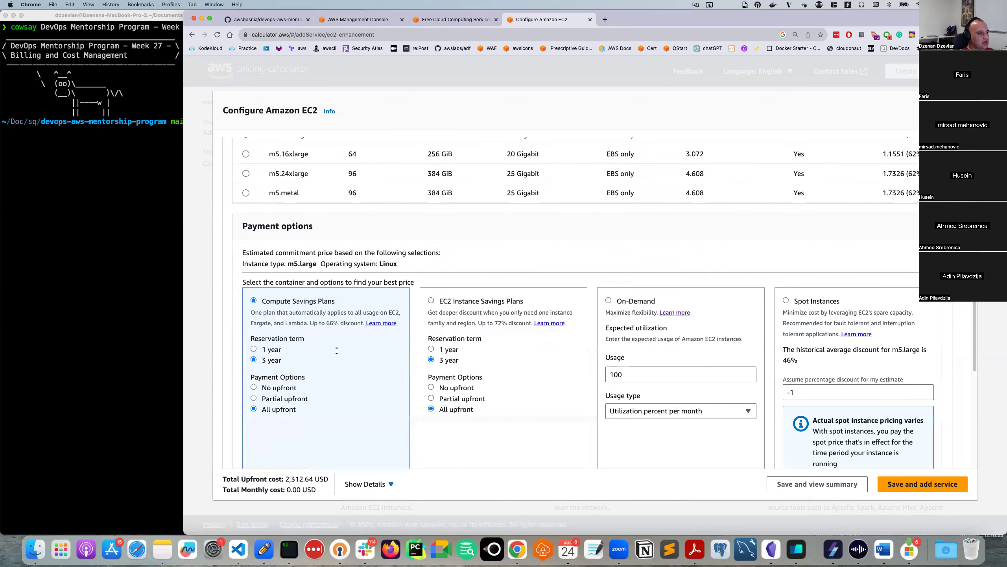
scroll(452, 310, up, 12)
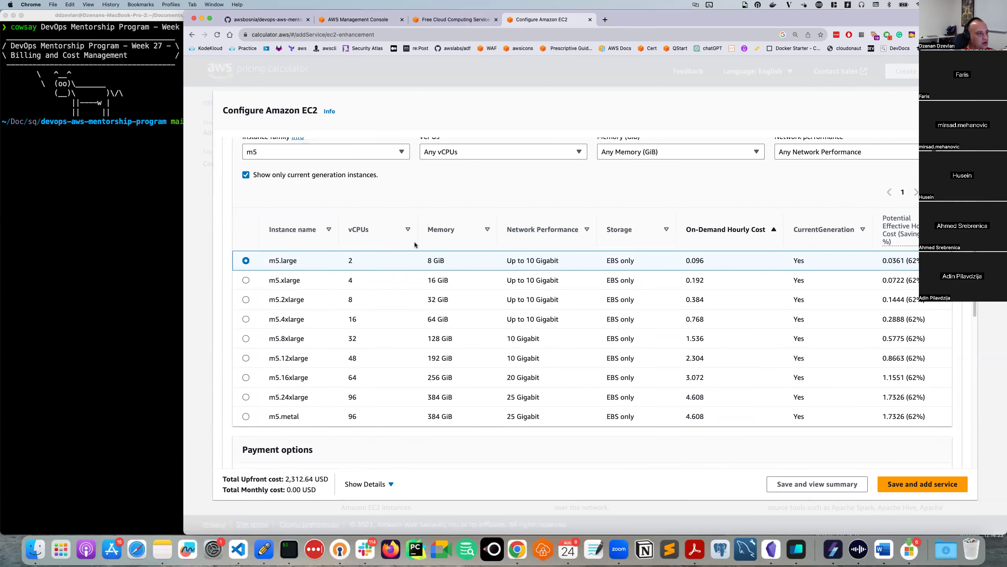
scroll(452, 311, up, 2)
scroll(408, 268, down, 8)
scroll(391, 314, down, 14)
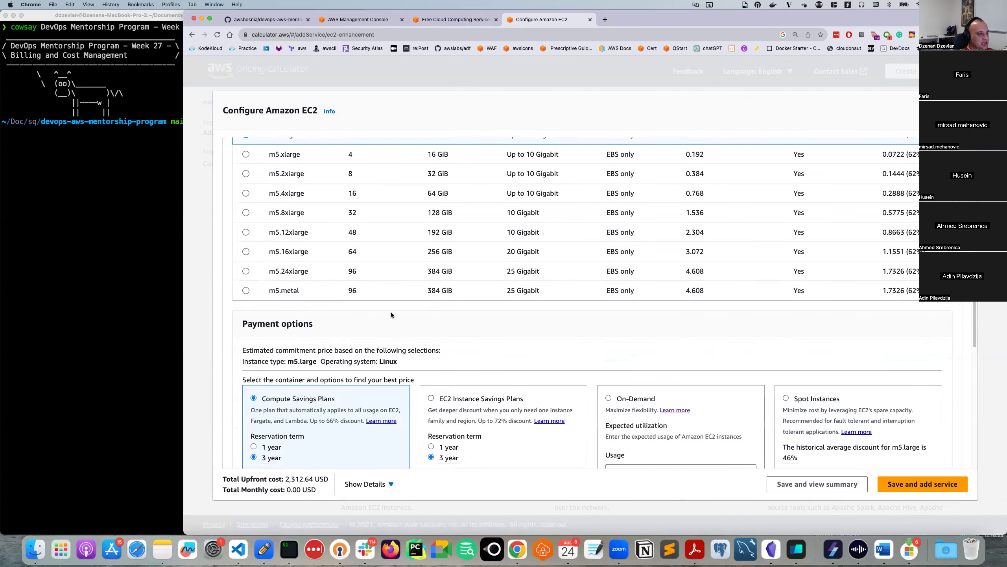
scroll(391, 316, up, 4)
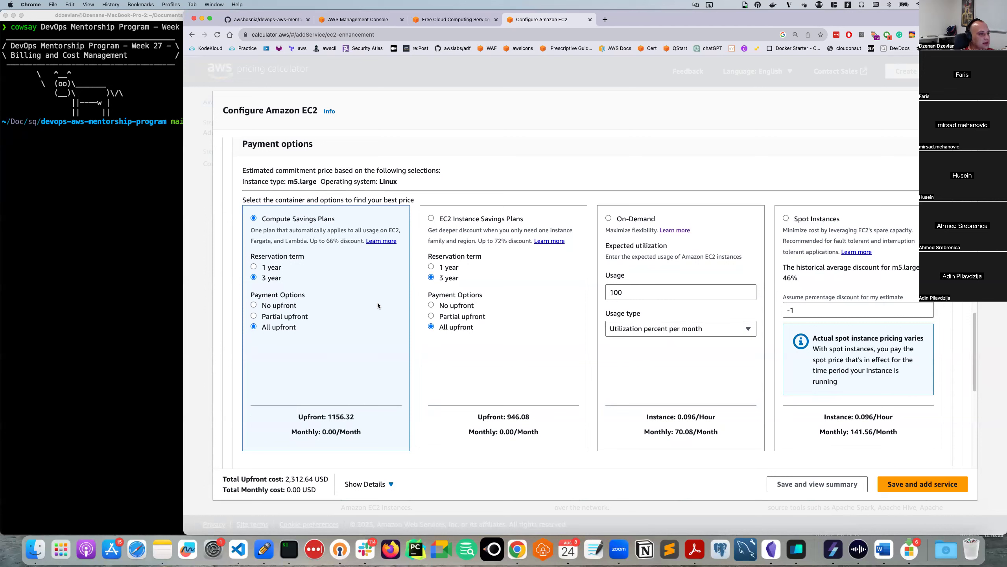
click(641, 219)
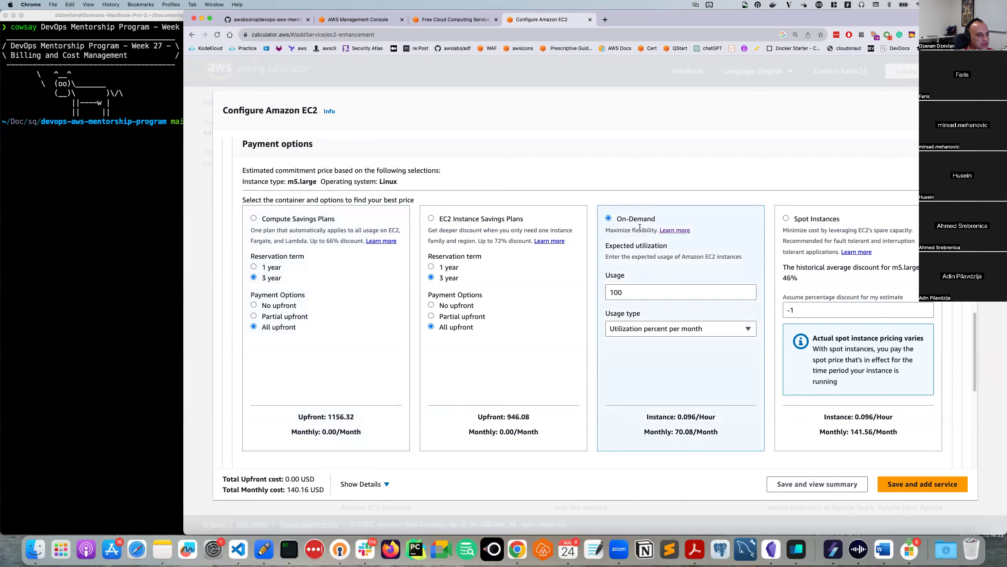
drag(660, 219, 621, 219)
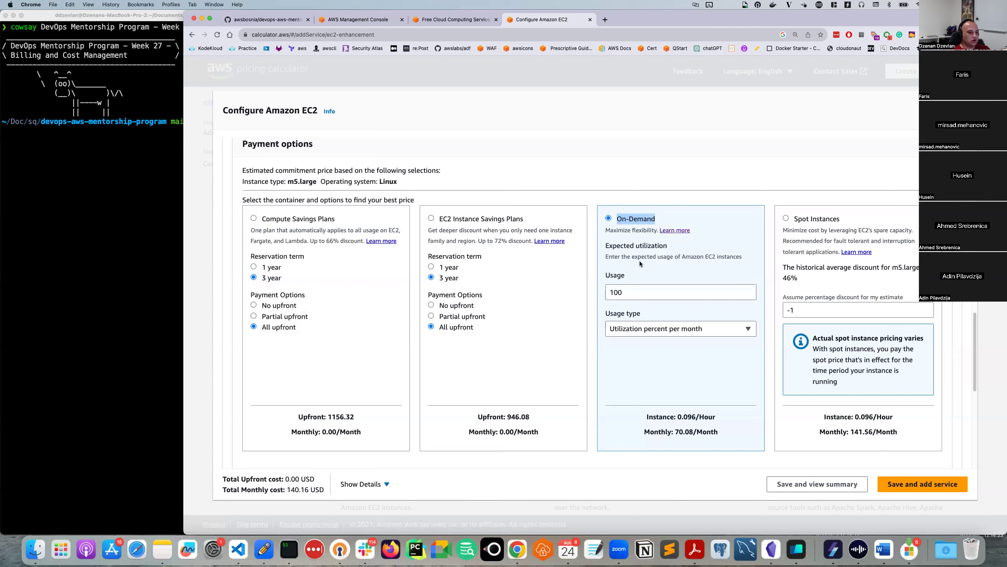
- Examine the On-Demand usage type choices and the hourly and monthly instance costs
click(658, 331)
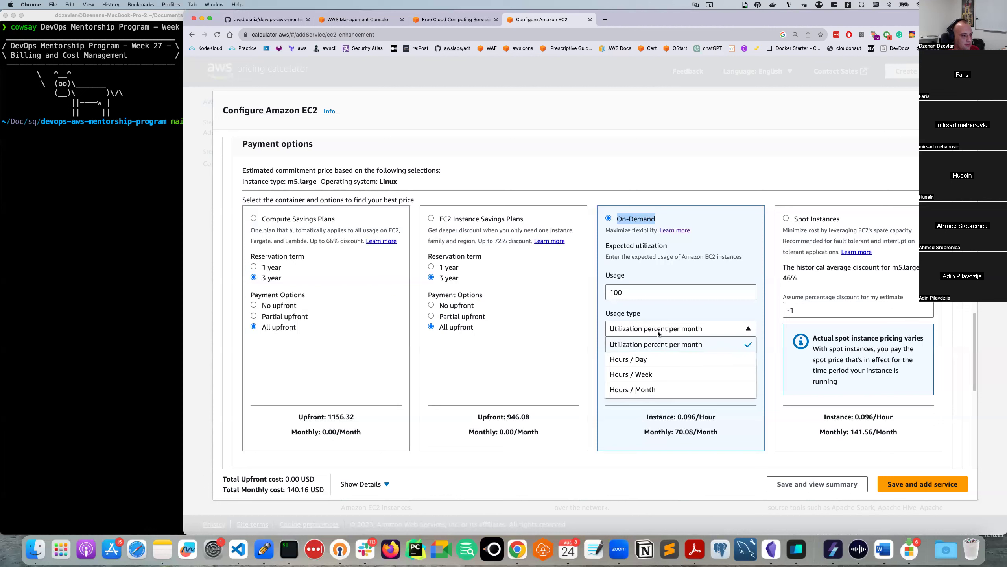
click(664, 328)
click(624, 292)
click(679, 344)
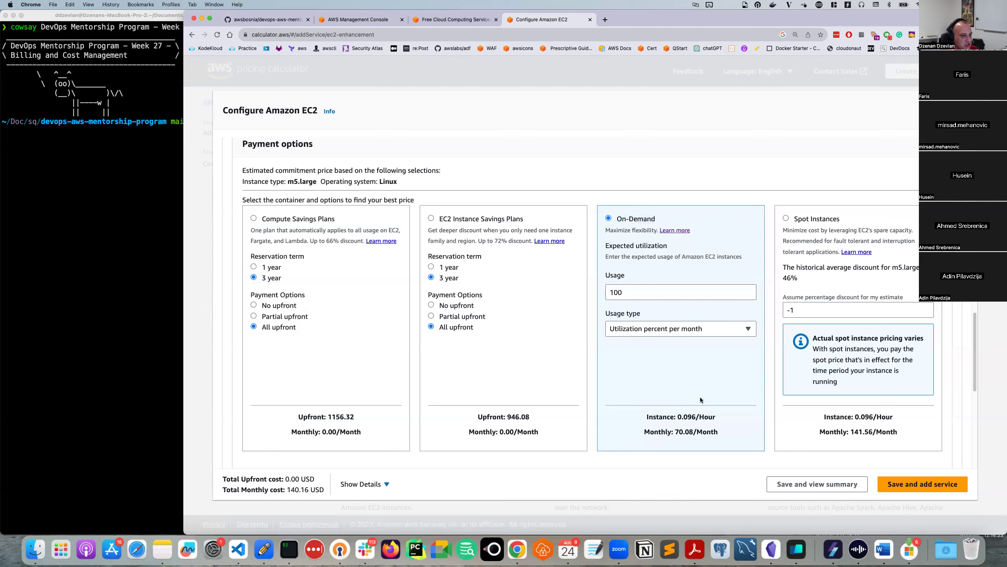
drag(716, 420, 677, 420)
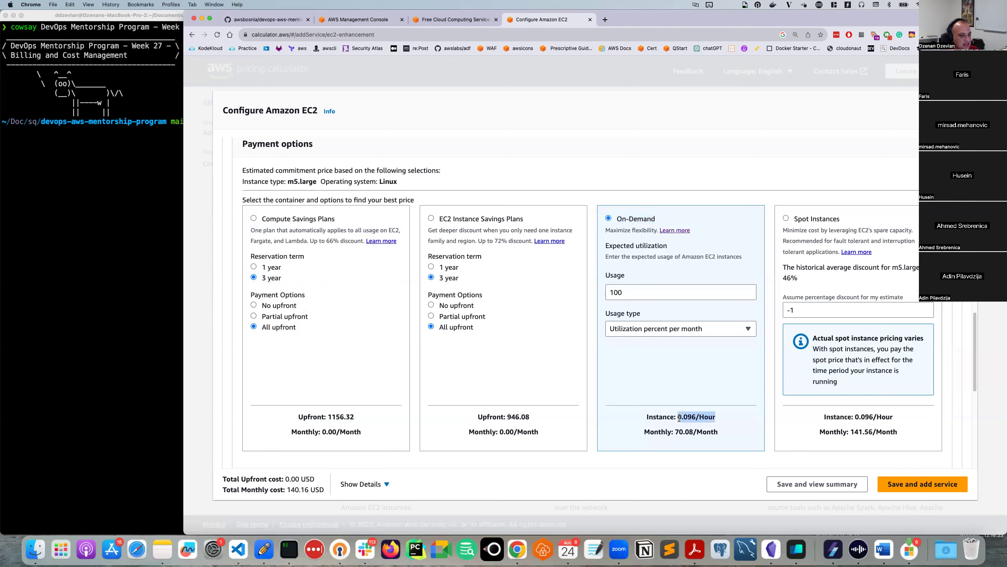
double_click(691, 424)
double_click(708, 420)
click(716, 424)
drag(719, 435, 700, 436)
double_click(685, 432)
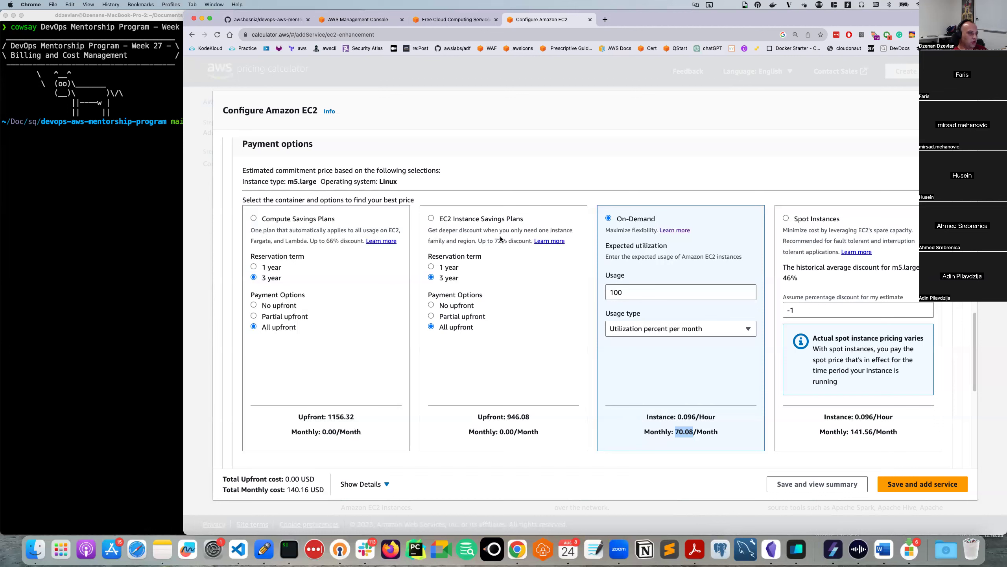
- Choose EC2 Instance Savings Plans with a 1 year term and No upfront payment, and compare its monthly cost with On-Demand
click(473, 219)
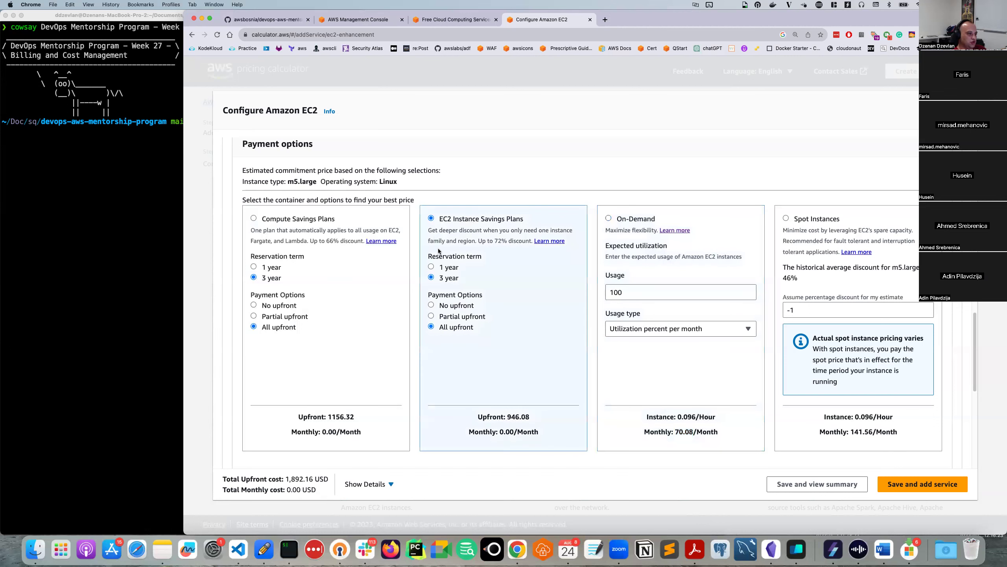
click(454, 270)
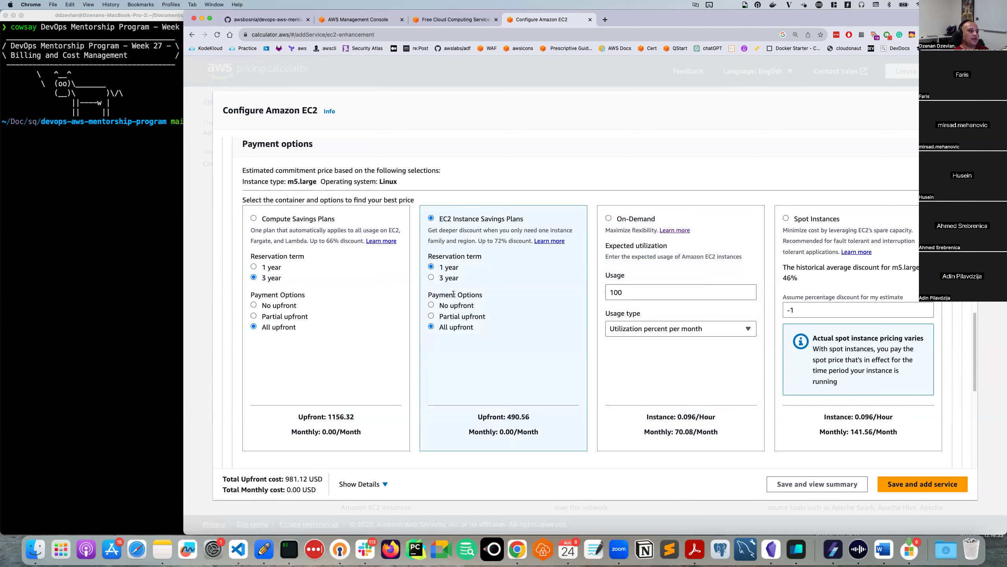
mouse_move(441, 296)
mouse_down()
mouse_move(483, 296)
mouse_move(436, 303)
mouse_up()
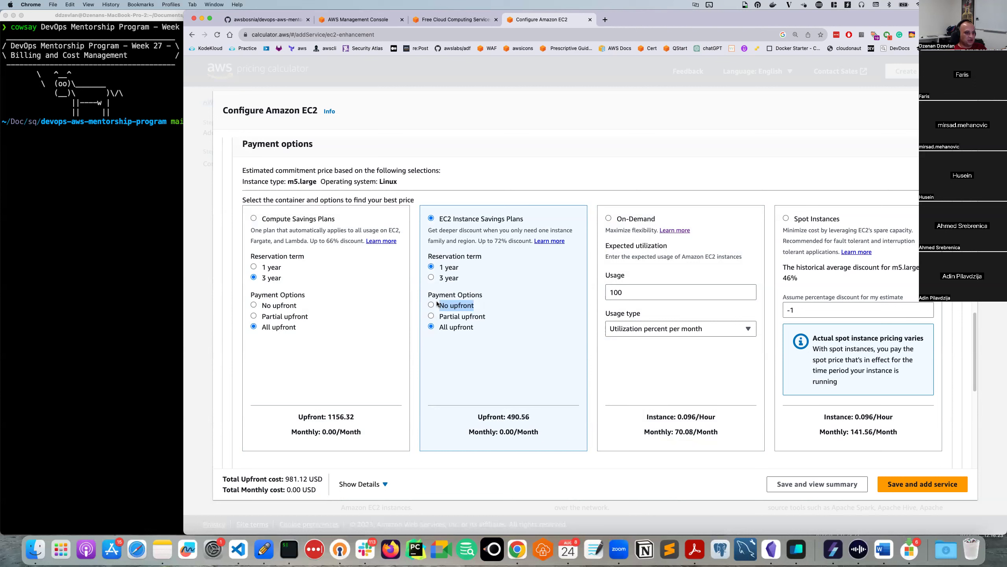
click(437, 304)
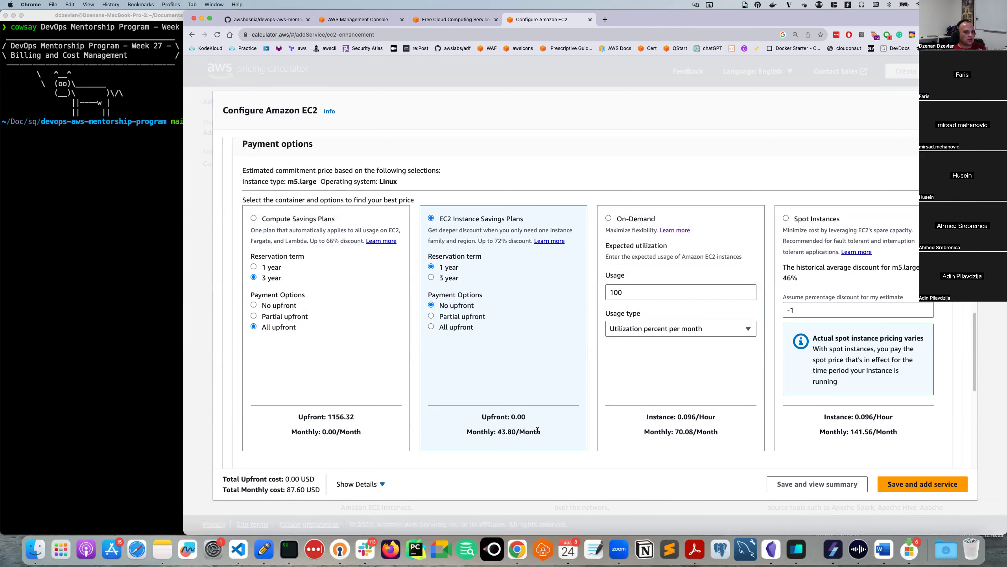
drag(717, 433, 645, 429)
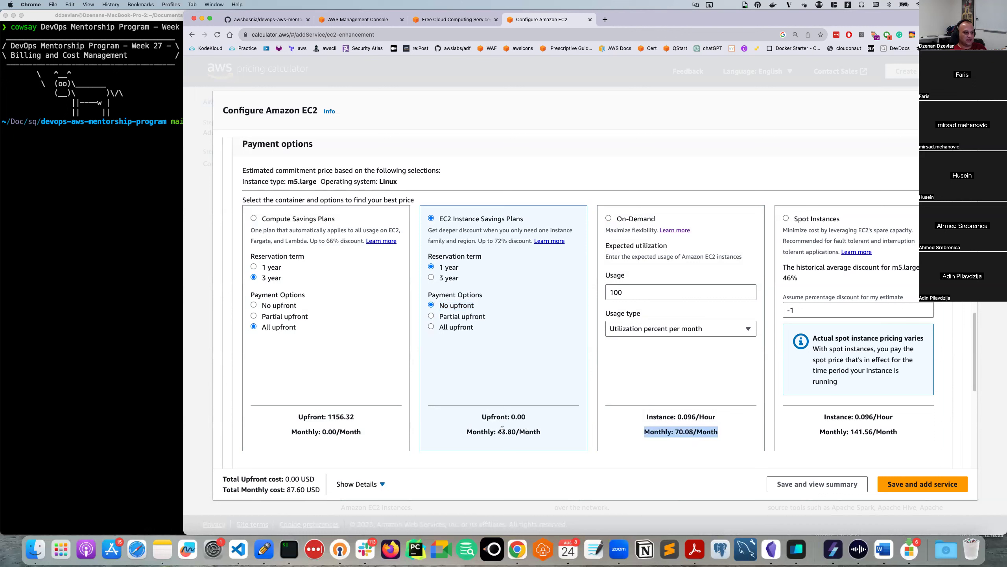
drag(498, 431, 519, 431)
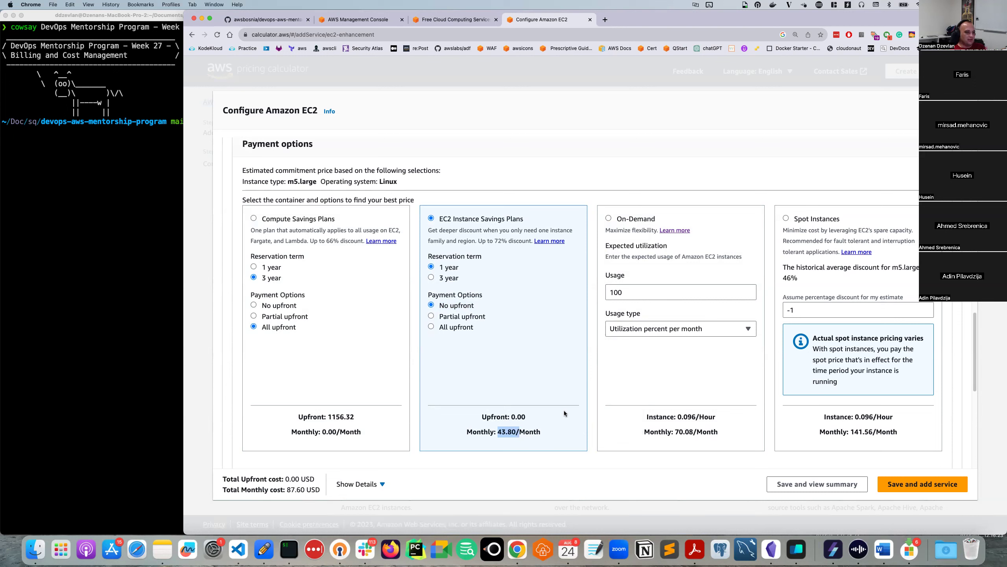
- Set EC2 Instance Savings Plans to Partial upfront payment and examine its upfront and monthly costs
click(464, 321)
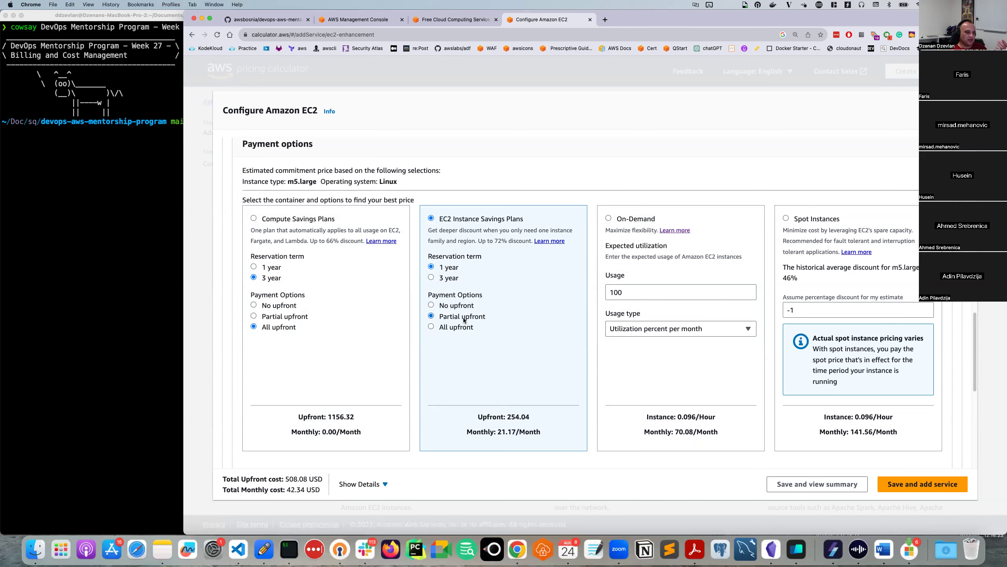
double_click(523, 415)
drag(500, 431, 518, 432)
click(517, 433)
double_click(516, 432)
- Set EC2 Instance Savings Plans to All upfront payment and examine its upfront cost and maximum discount
click(457, 330)
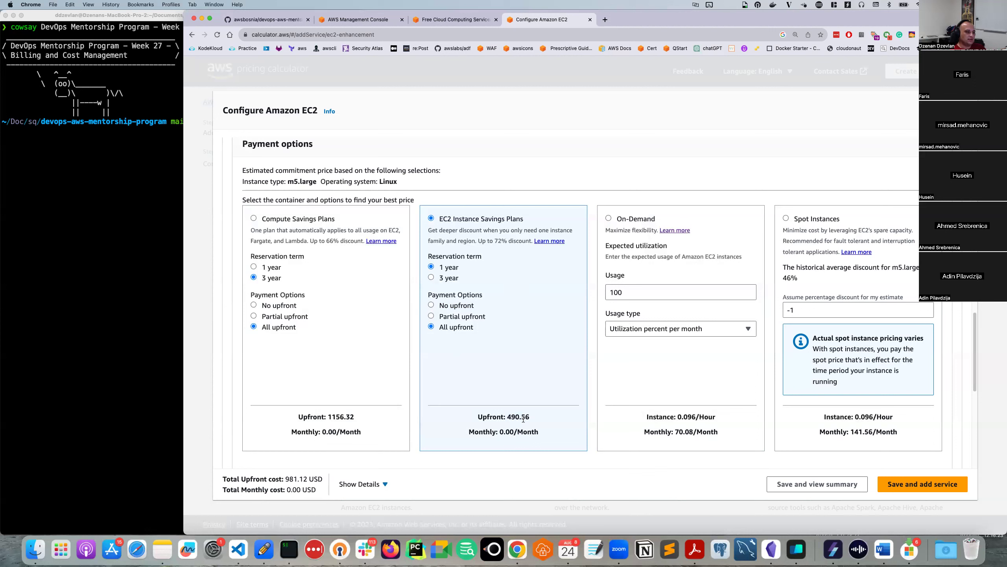
drag(531, 418, 476, 425)
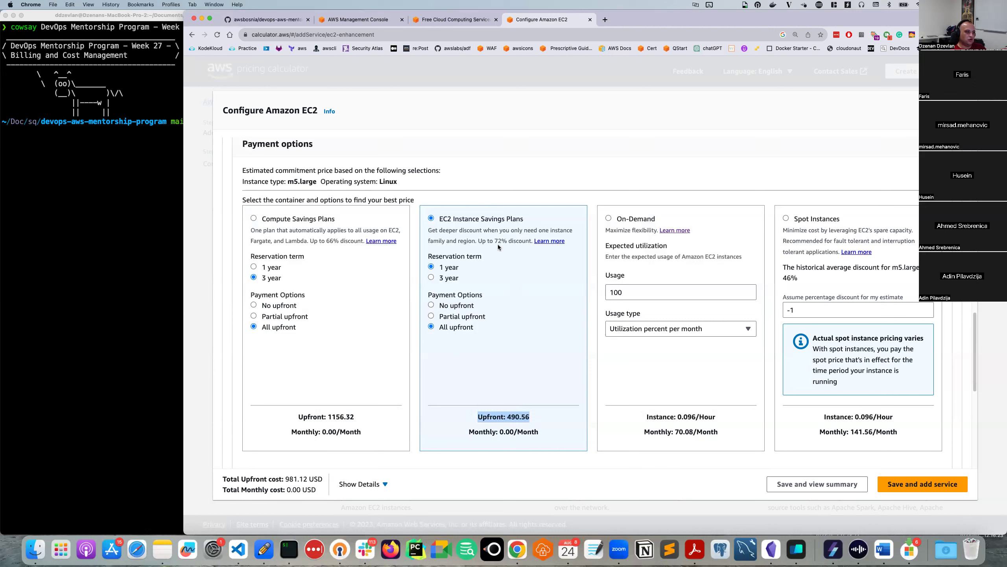
drag(496, 241, 508, 242)
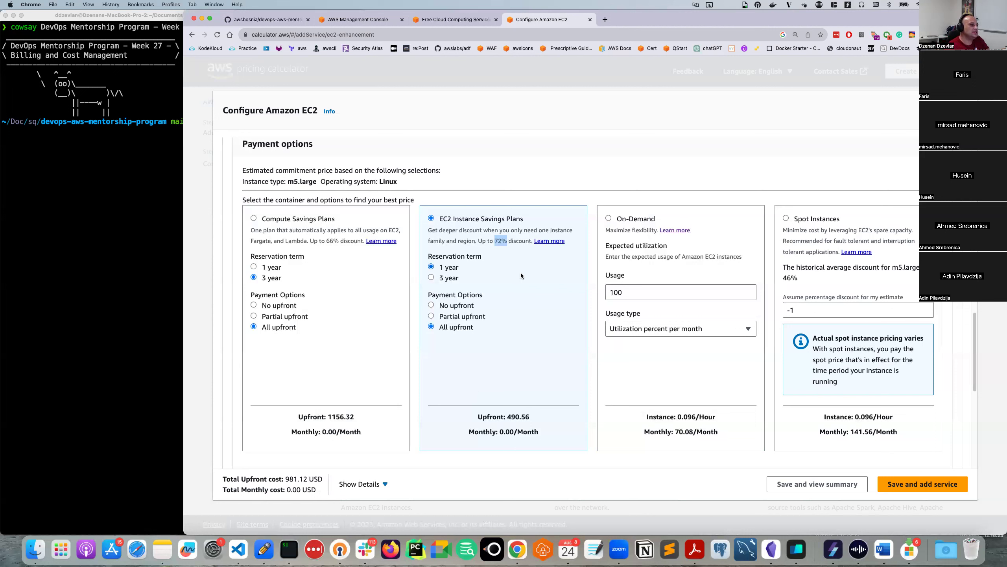
- Switch the EC2 Instance Savings Plans reservation term between 3 year and 1 year to compare upfront costs
double_click(452, 268)
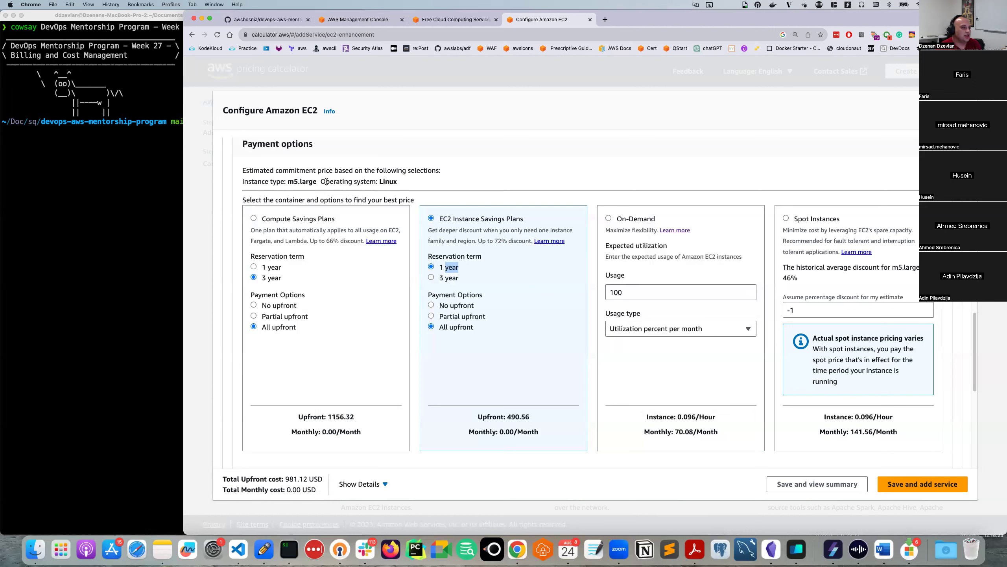
click(448, 267)
click(449, 278)
click(431, 267)
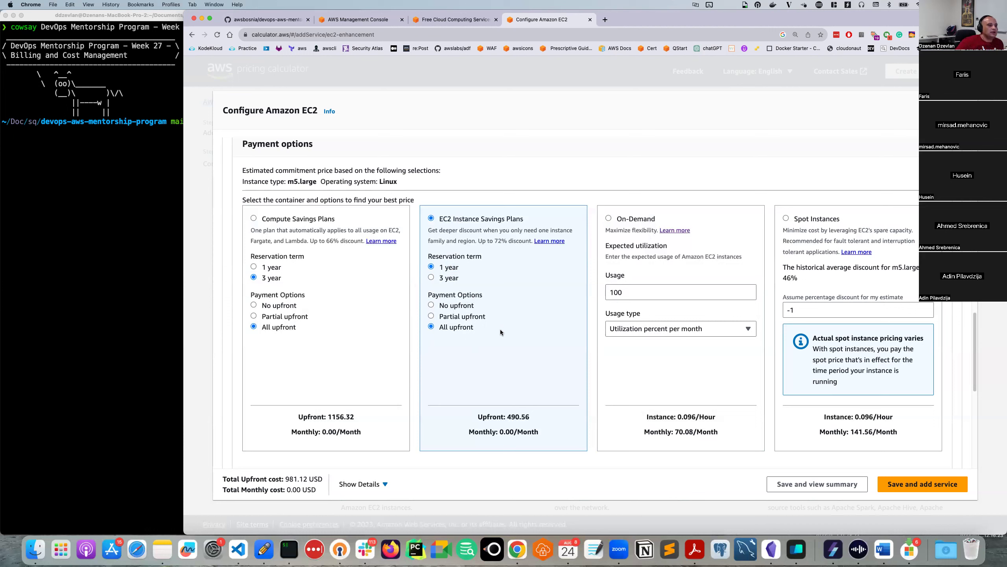
click(443, 277)
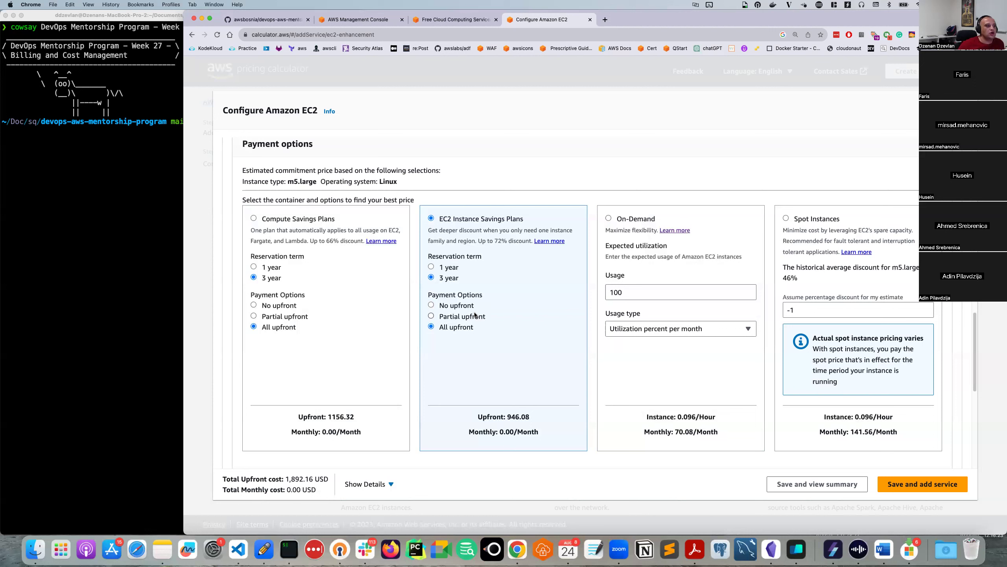
drag(460, 278, 441, 270)
click(456, 269)
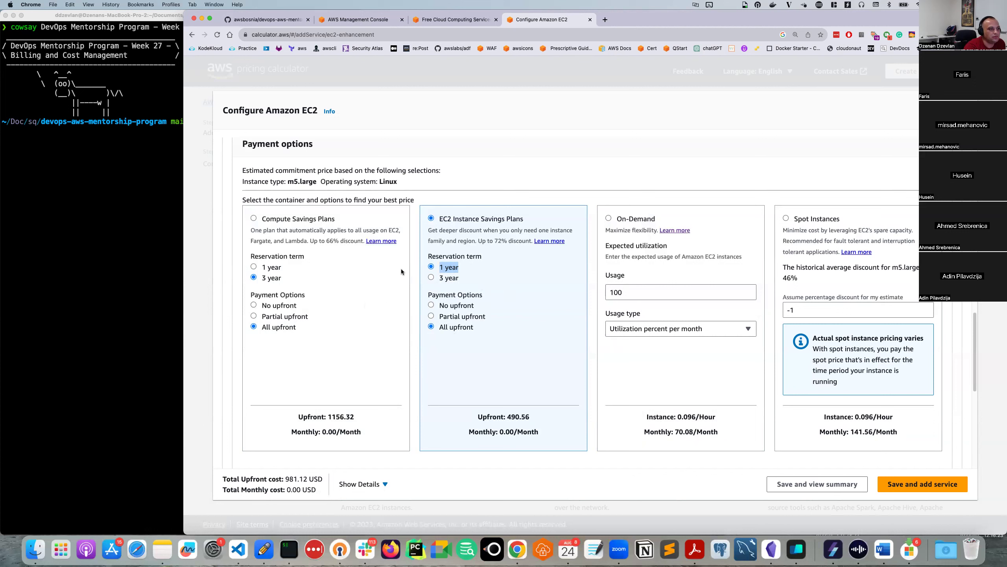
- Choose Compute Savings Plans with a 1 year reservation term and No upfront payment for the m5.large instances
drag(439, 217, 534, 214)
click(534, 214)
drag(262, 220, 337, 220)
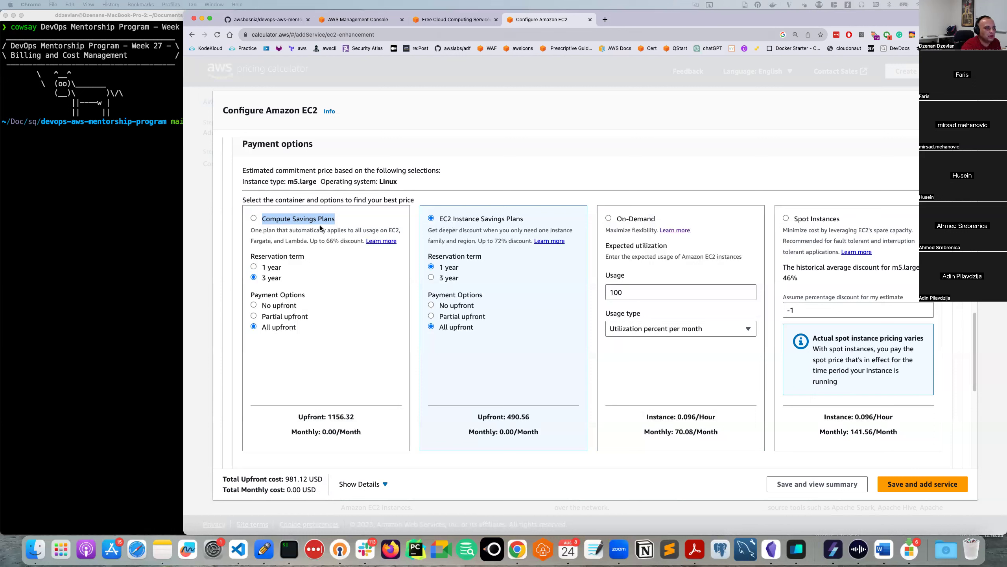
click(278, 267)
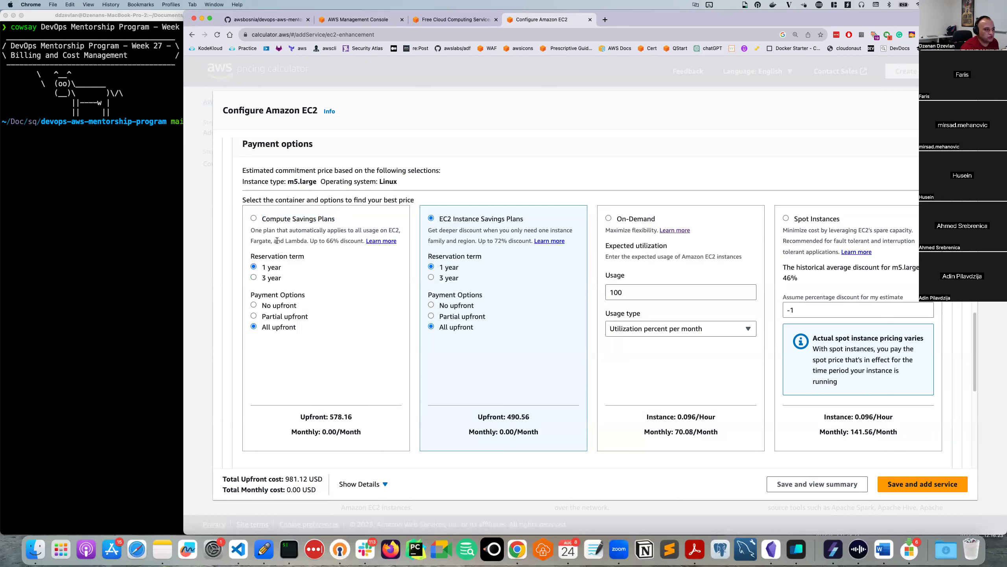
click(253, 219)
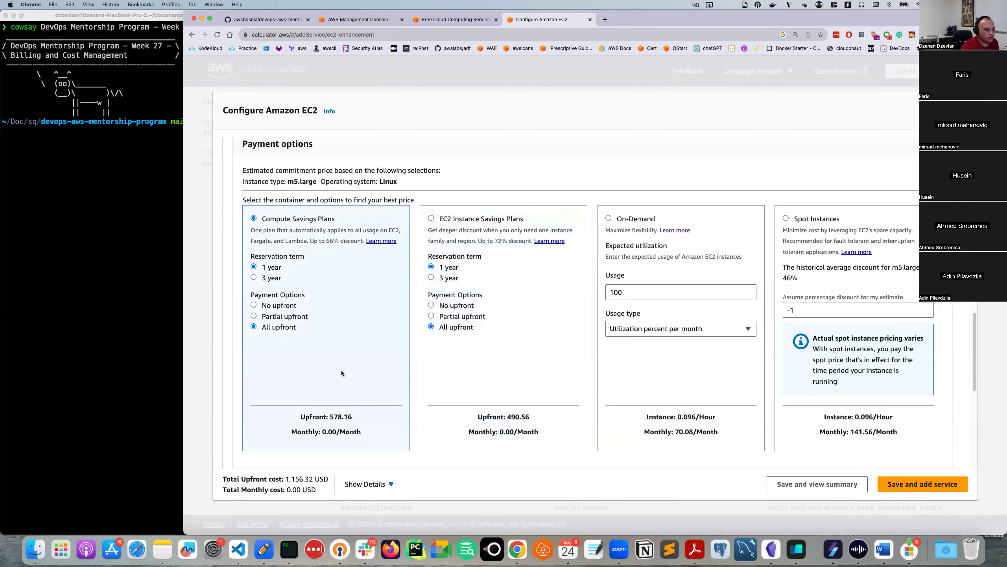
click(269, 308)
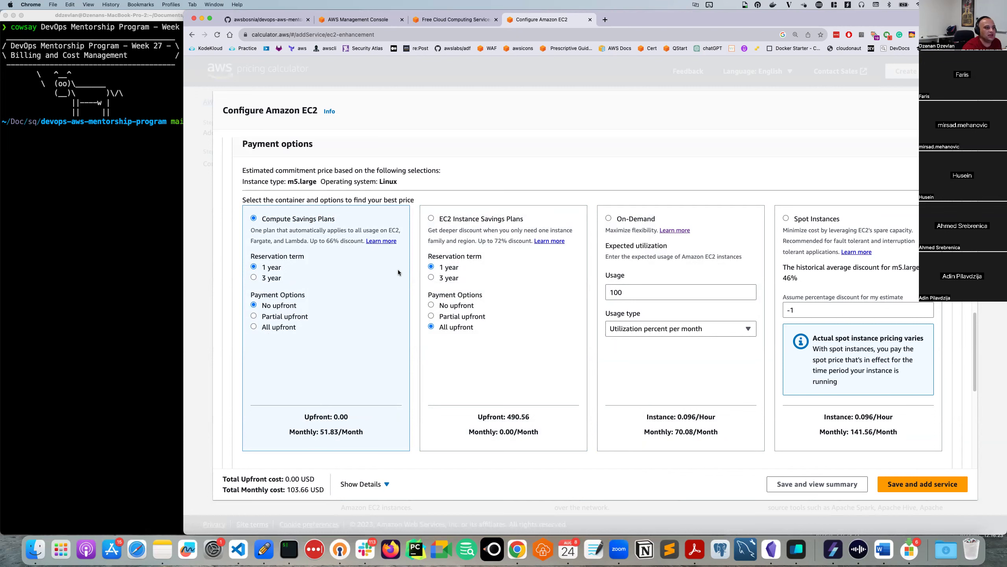
- Examine the m5 instance list and compare the Compute Savings Plans offer with EC2 Instance Savings Plans
scroll(447, 264, up, 10)
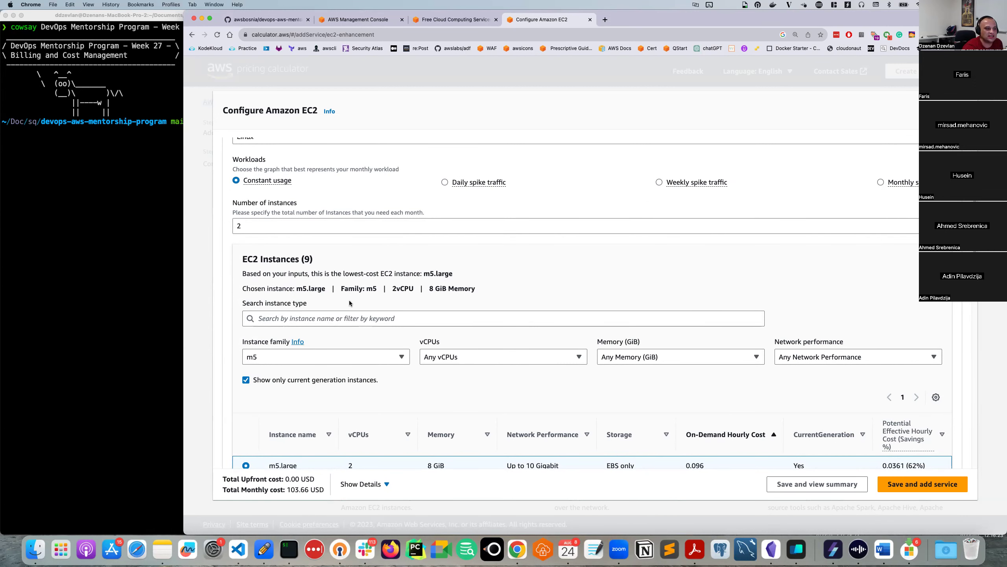
scroll(316, 312, down, 10)
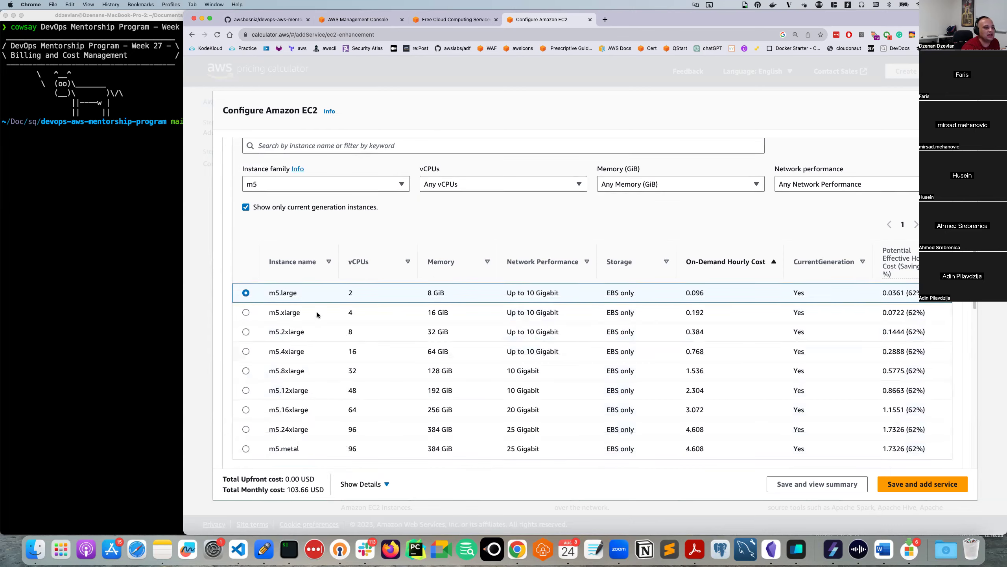
scroll(314, 318, down, 5)
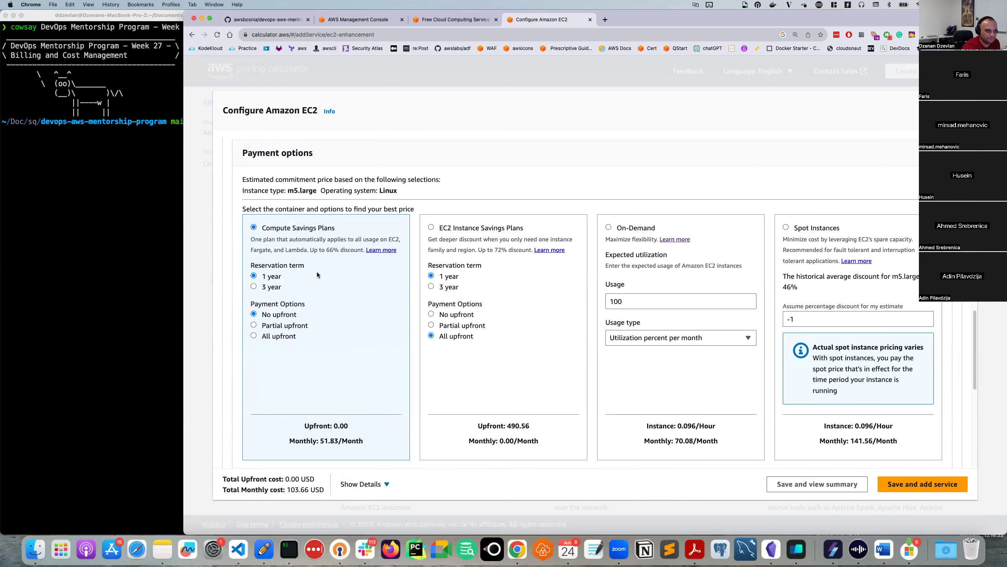
scroll(338, 314, up, 1)
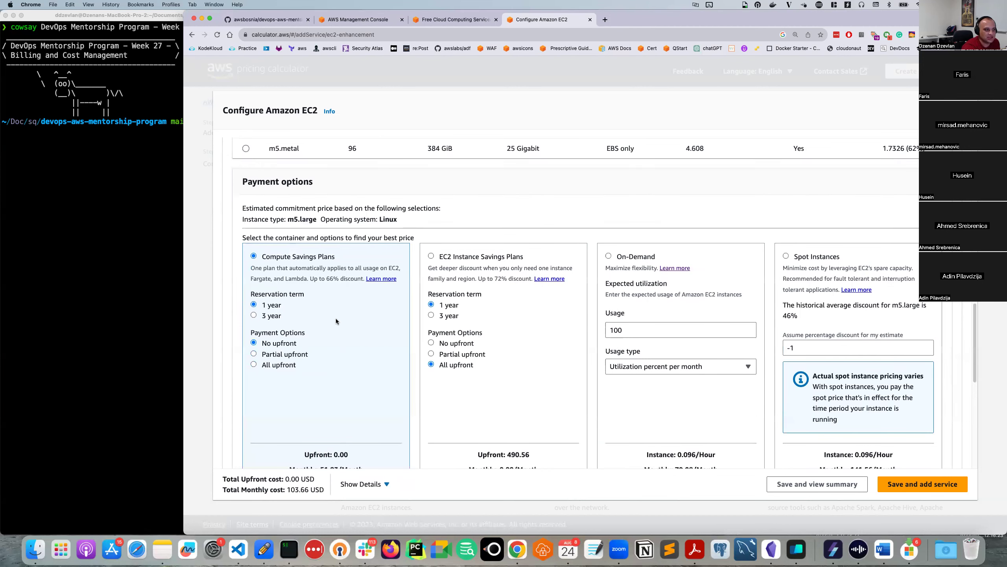
double_click(283, 258)
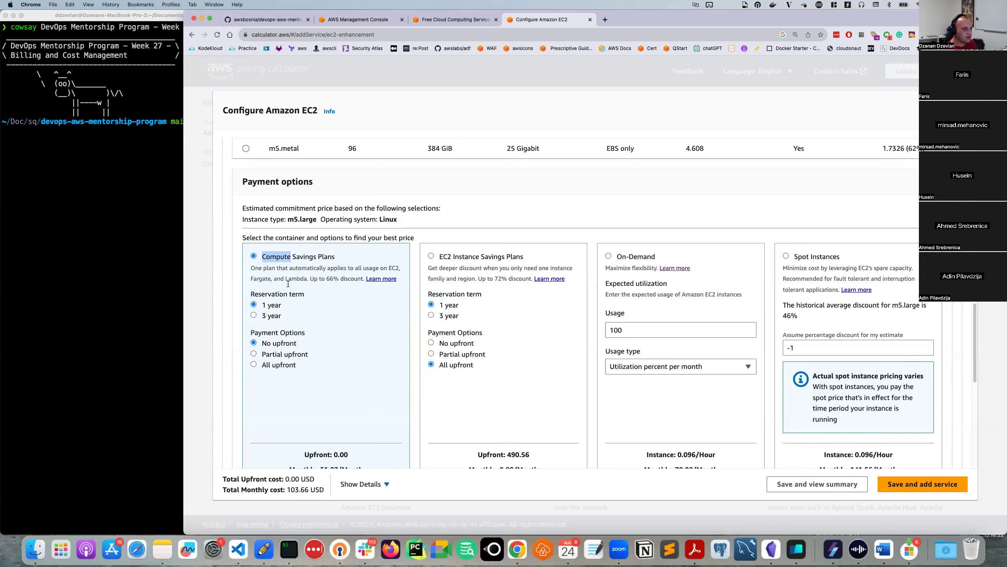
double_click(304, 257)
drag(525, 258, 438, 260)
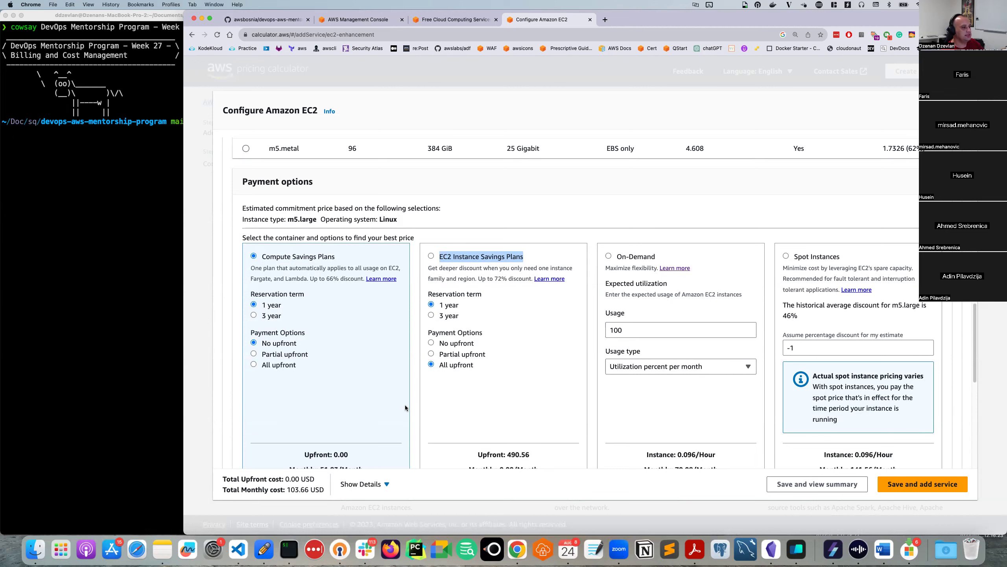
scroll(400, 396, down, 2)
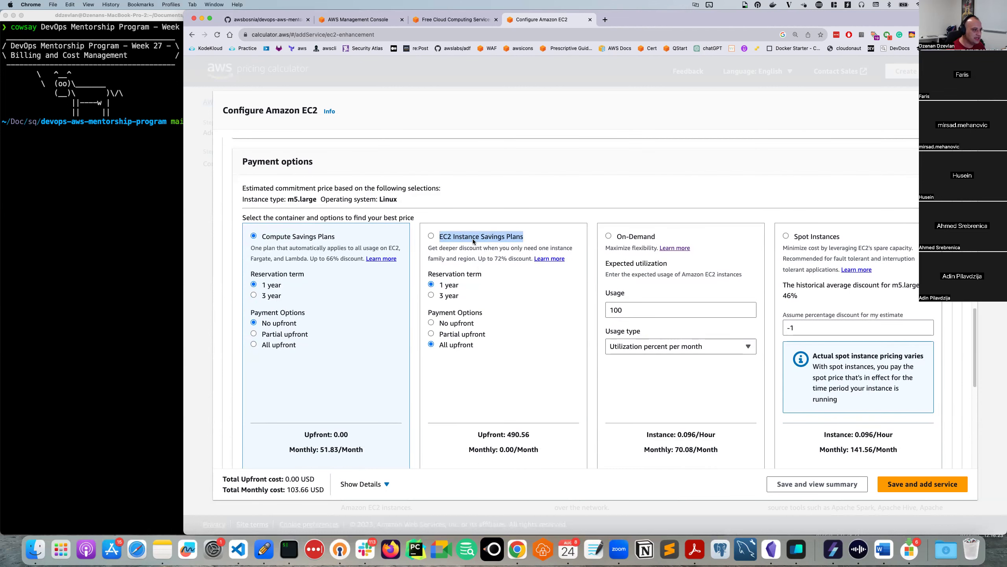
click(312, 230)
double_click(304, 236)
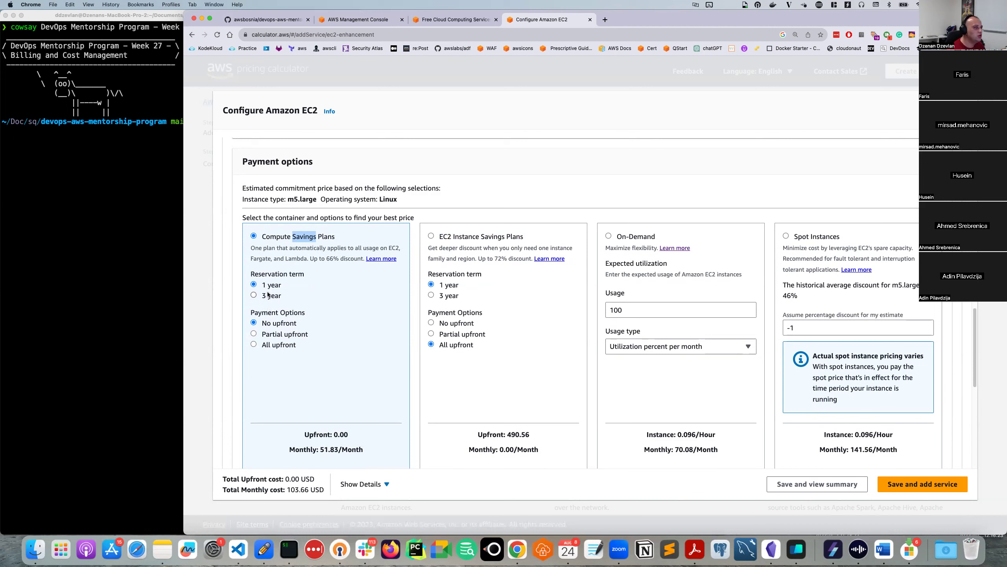
- Set the Compute Savings Plans reservation term to 3 year and compare its maximum discount with EC2 Instance Savings Plans
click(280, 295)
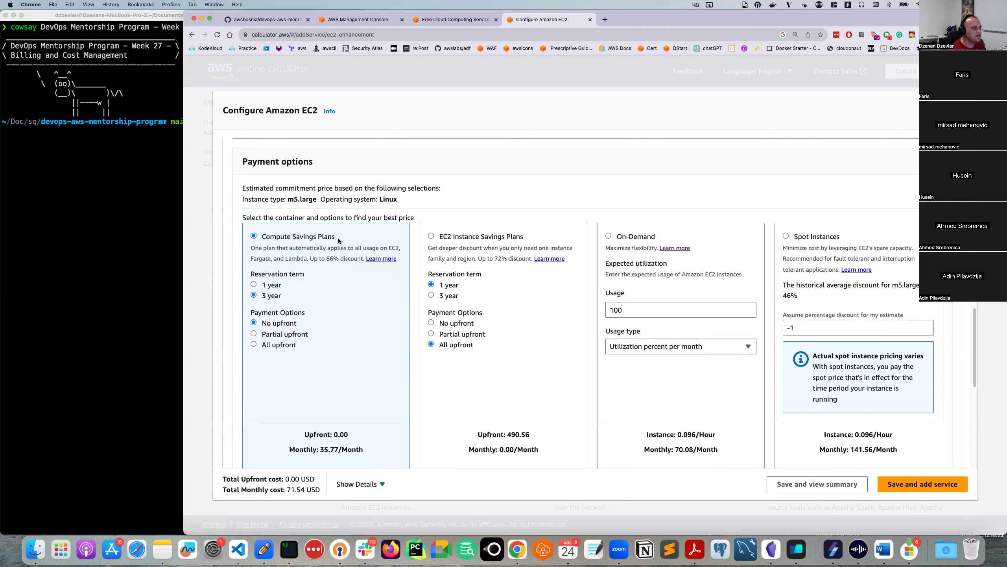
double_click(326, 237)
drag(312, 238, 270, 239)
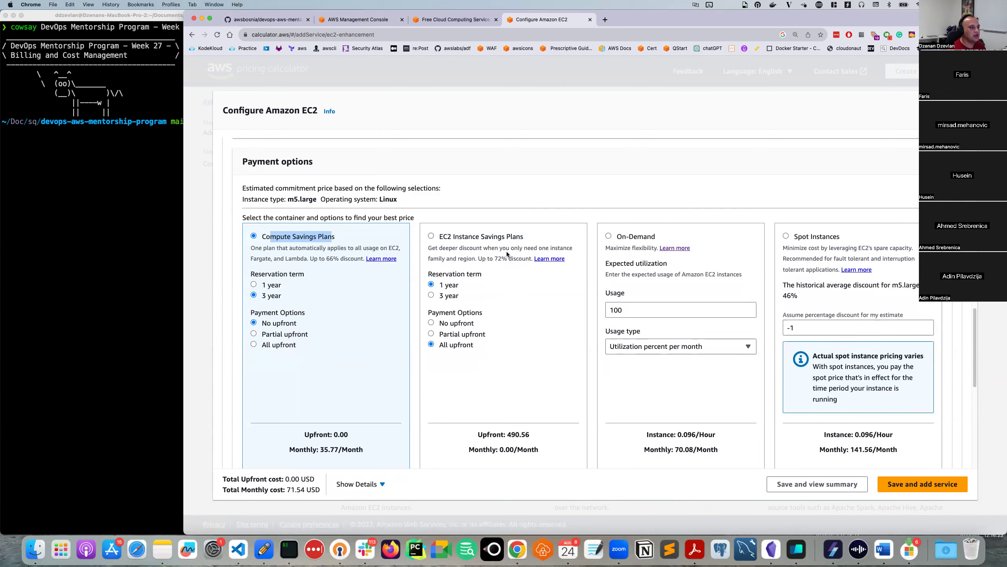
drag(523, 238, 442, 238)
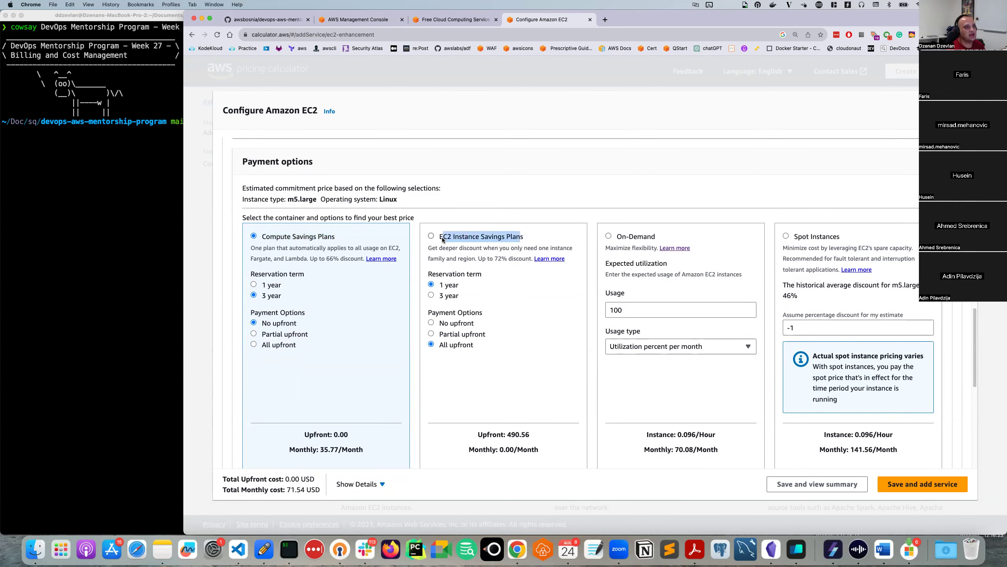
scroll(314, 311, down, 3)
scroll(370, 328, up, 1)
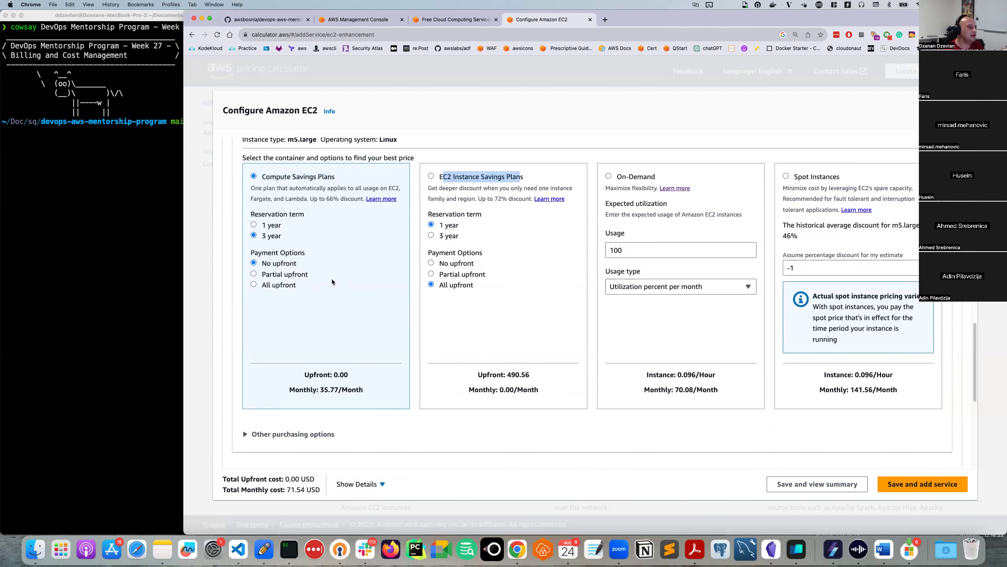
scroll(277, 295, down, 1)
scroll(354, 288, up, 1)
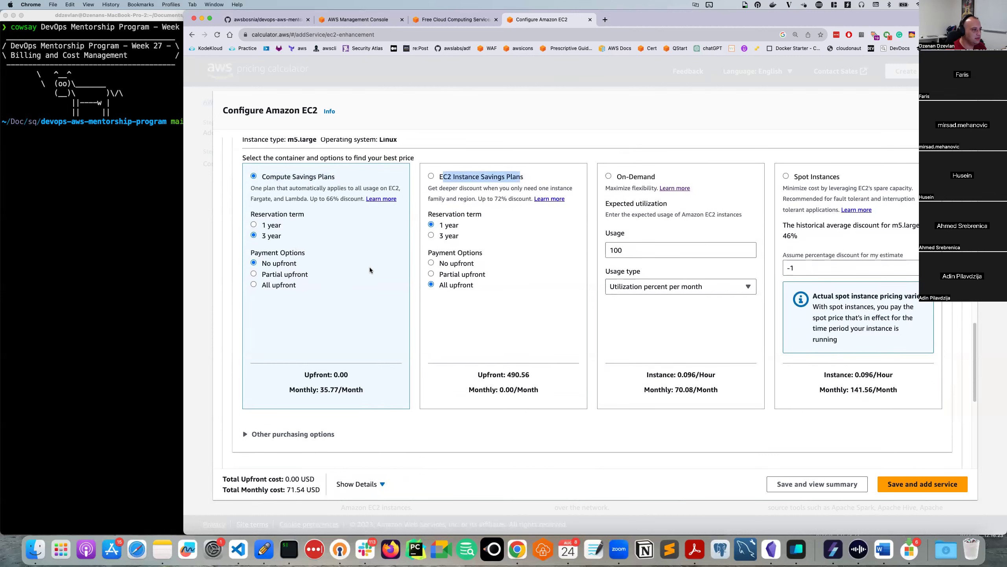
drag(311, 199, 339, 198)
click(314, 204)
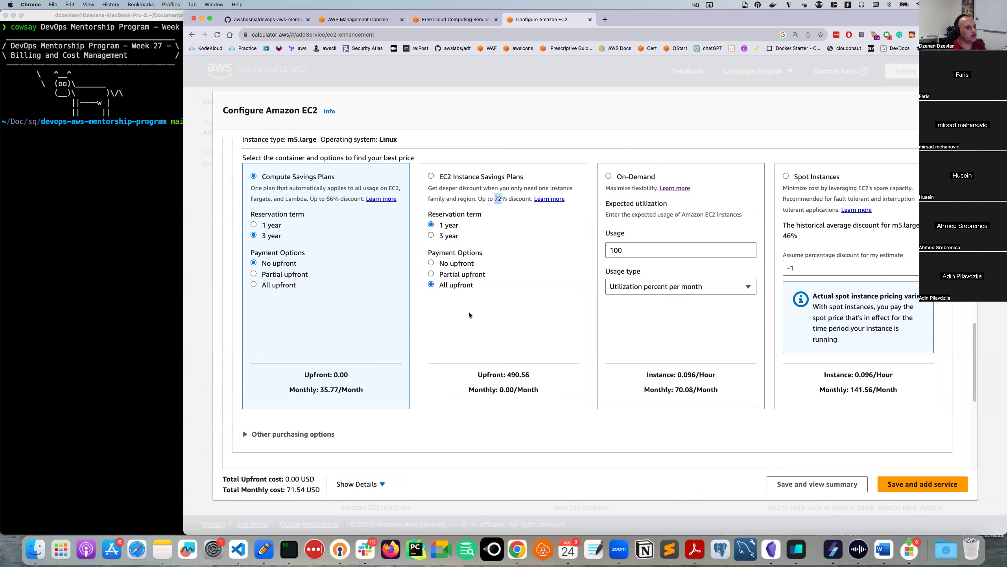
- Choose EC2 Instance Savings Plans and Spot Instances in turn to compare their costs for the m5.large instances
scroll(454, 250, up, 3)
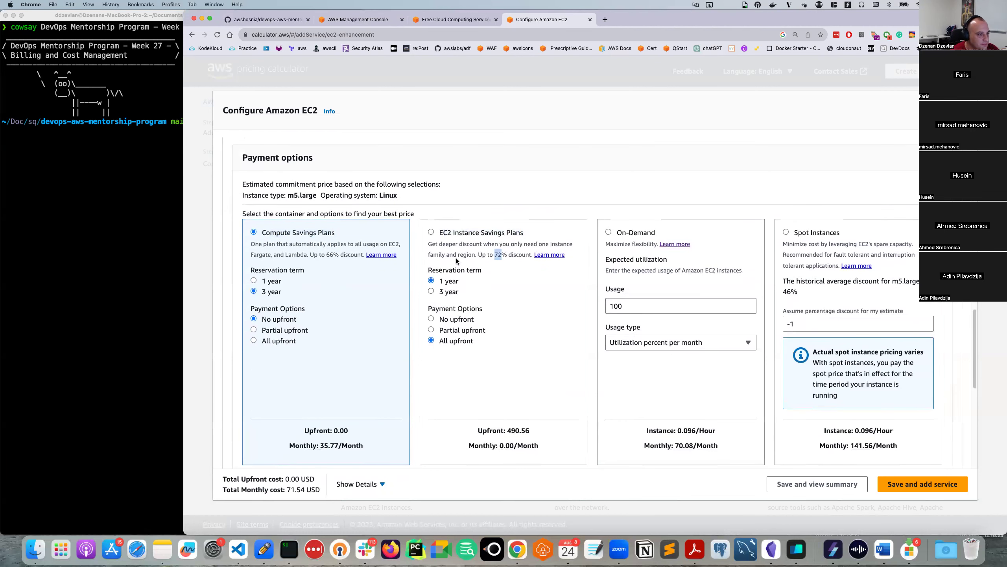
double_click(465, 234)
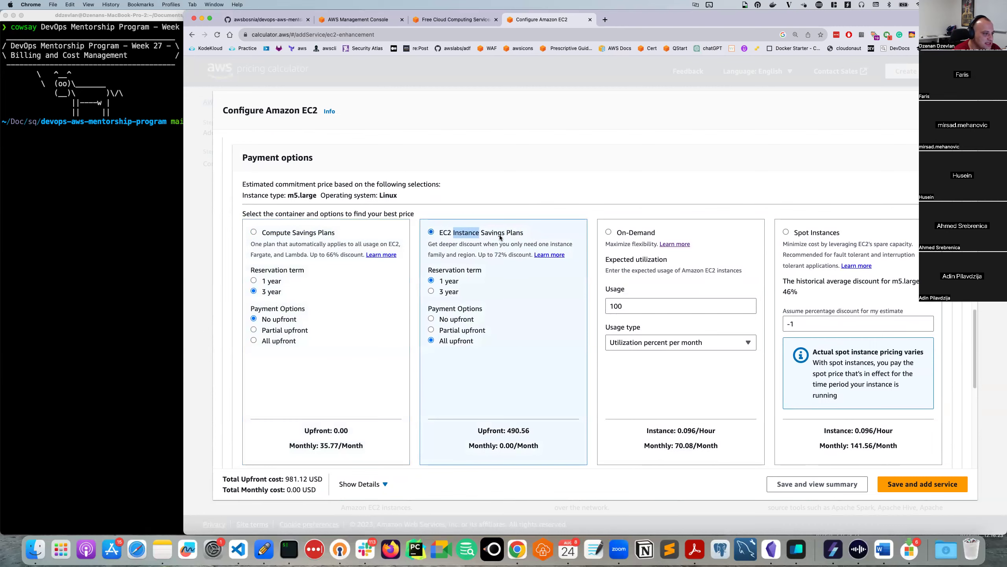
scroll(443, 327, up, 5)
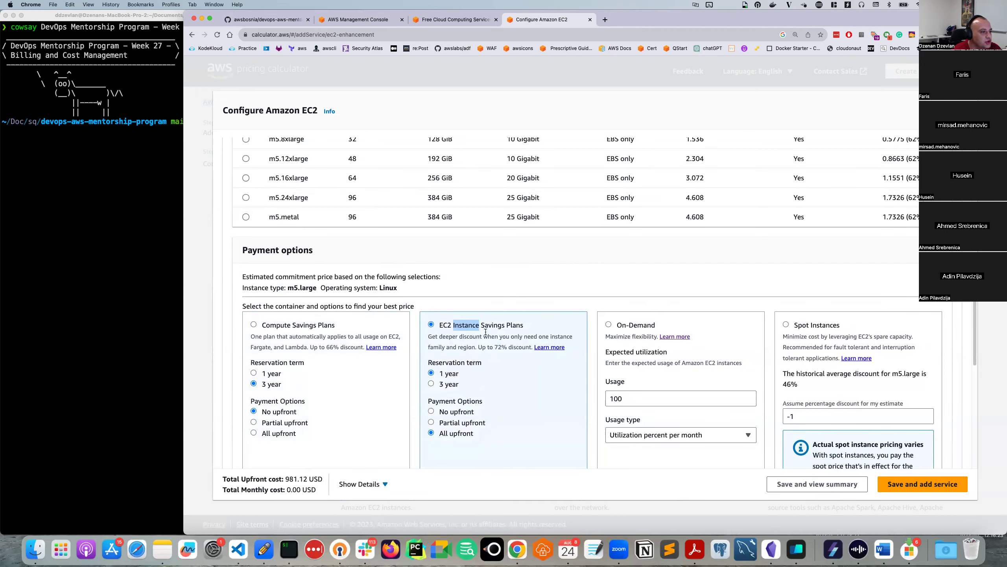
scroll(482, 328, down, 3)
scroll(482, 329, up, 5)
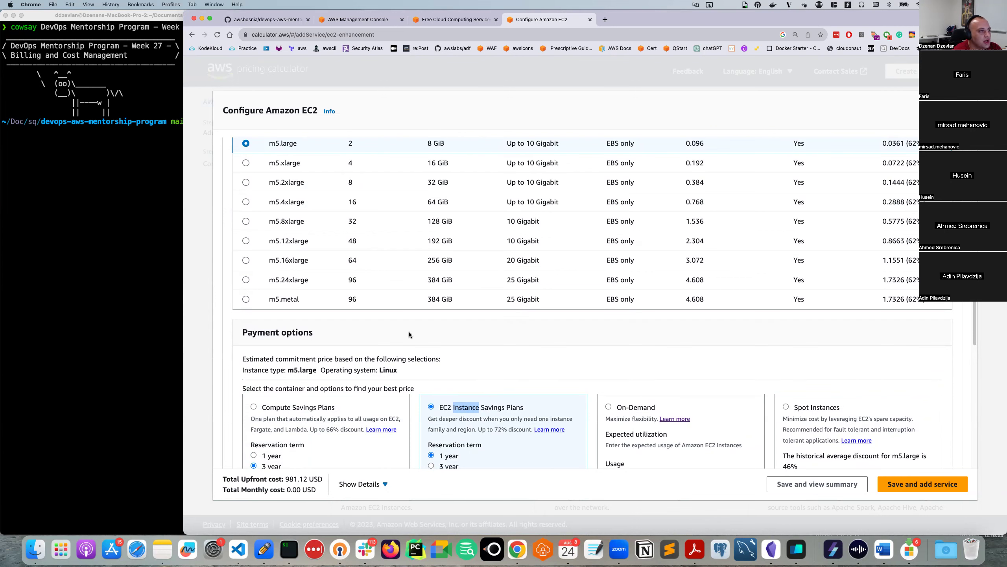
scroll(504, 355, down, 5)
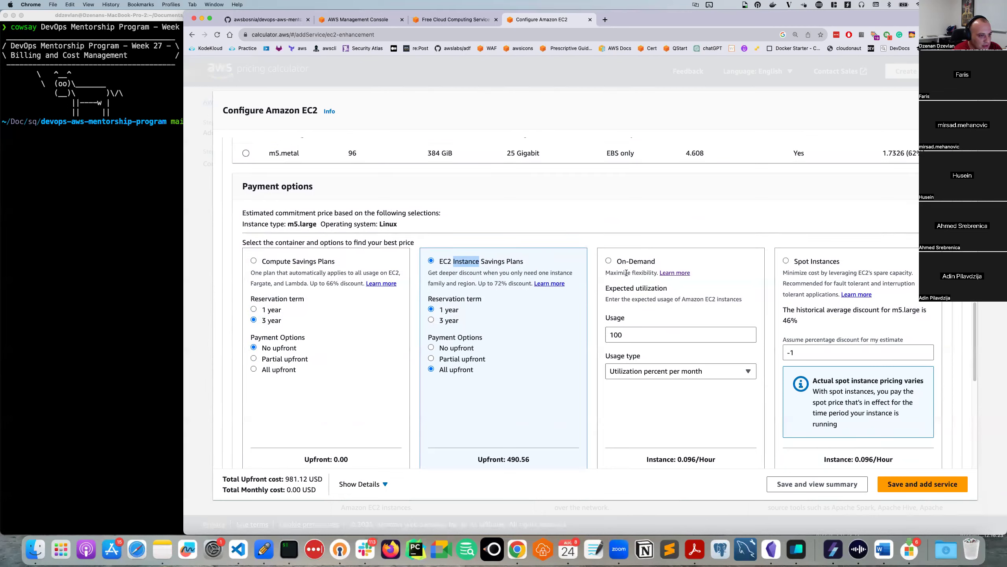
click(786, 262)
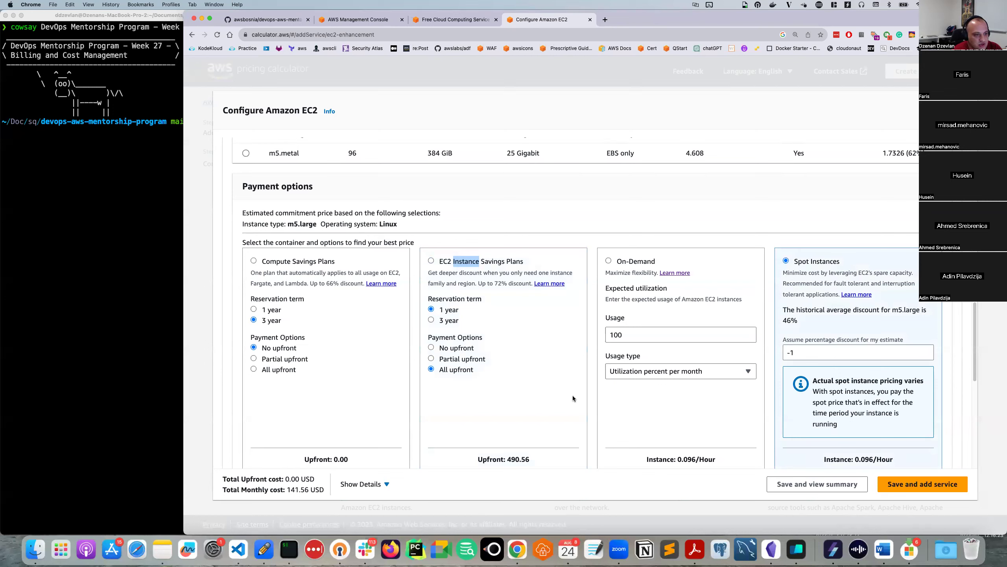
drag(842, 265, 797, 266)
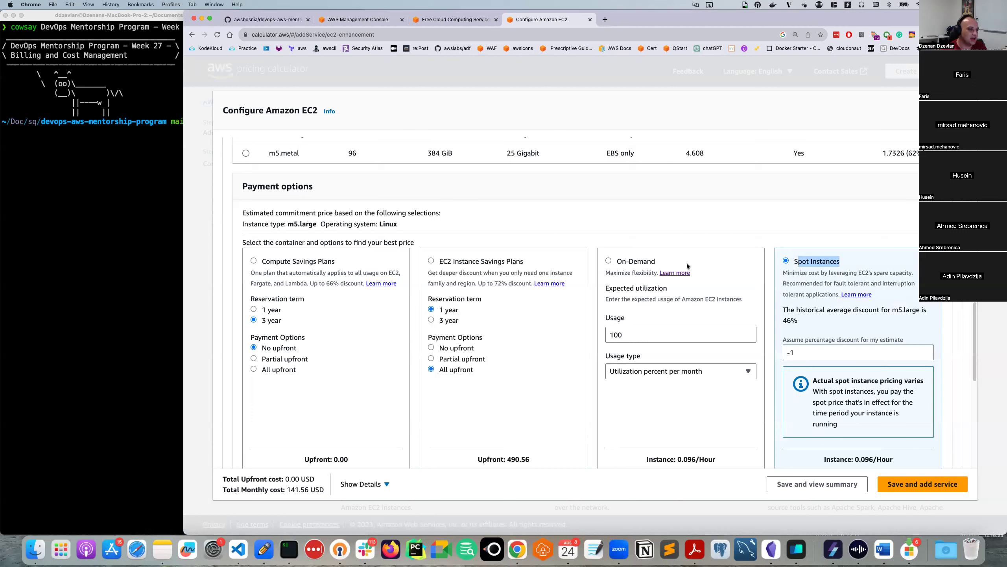
- Choose On-Demand as the payment option and open the documentation on Compute Savings Plans
click(649, 261)
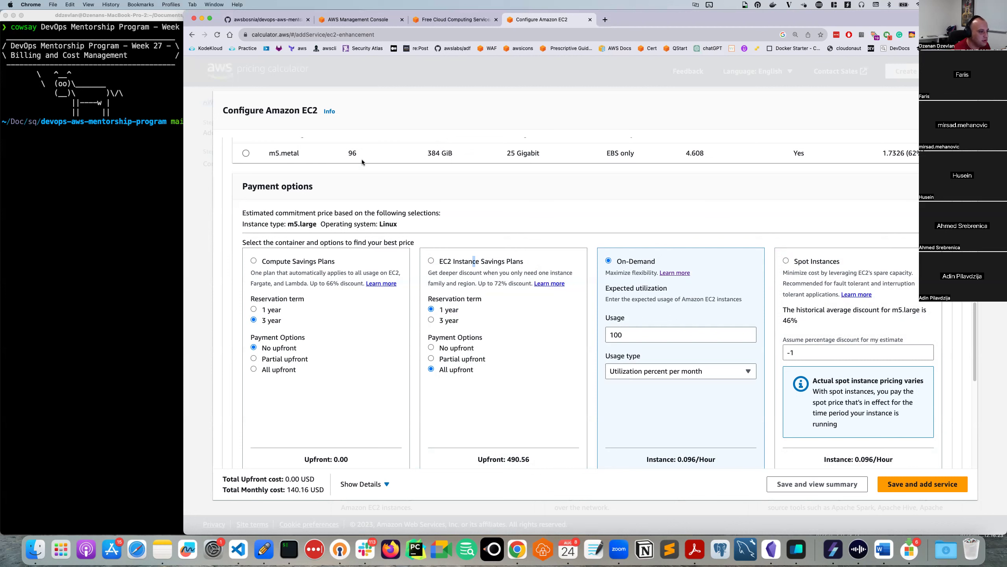
click(380, 283)
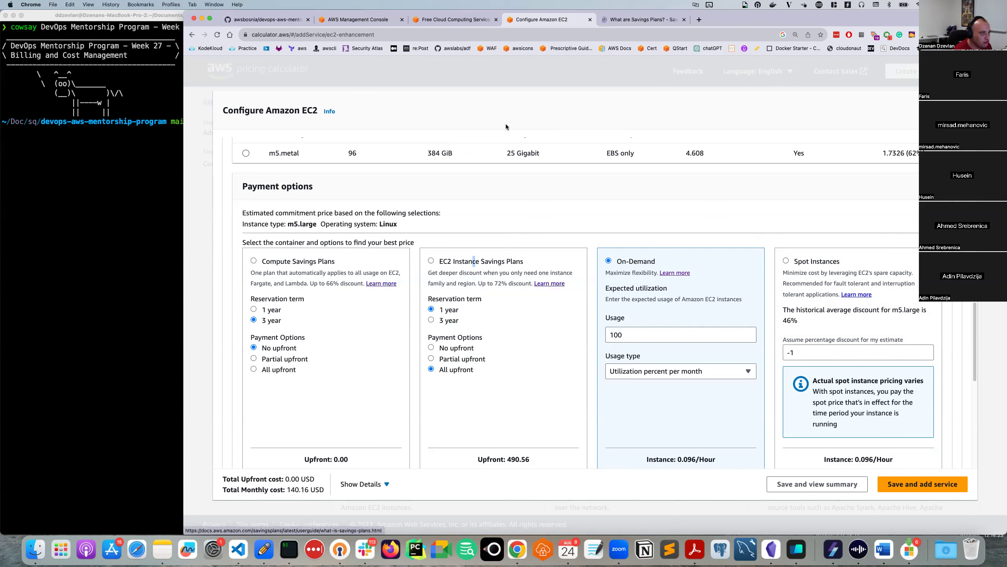
- Read the Savings Plans guide through the Compute Savings Plans and Reserved Instances section and its table comparing Savings Plans with RIs
click(625, 20)
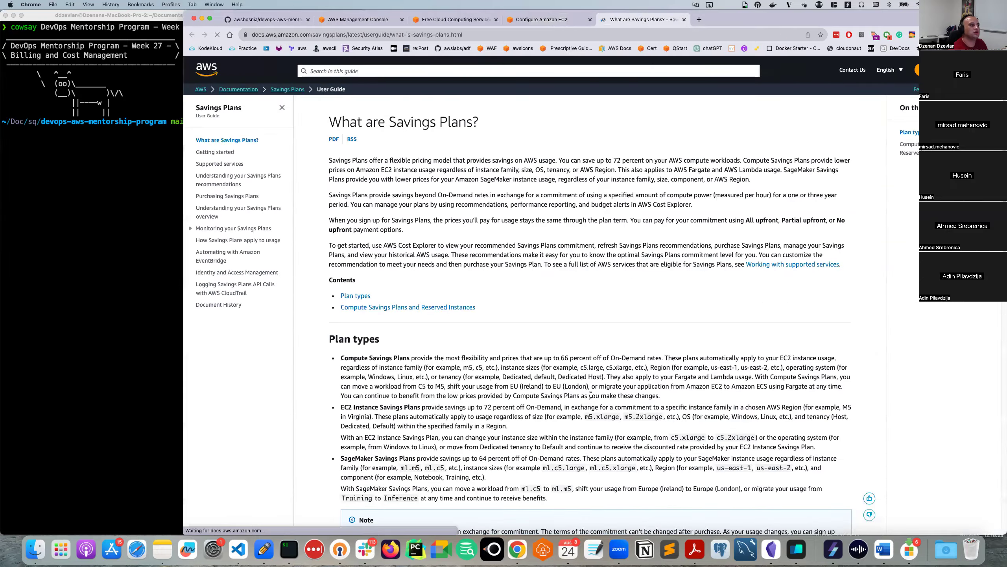
scroll(344, 214, down, 10)
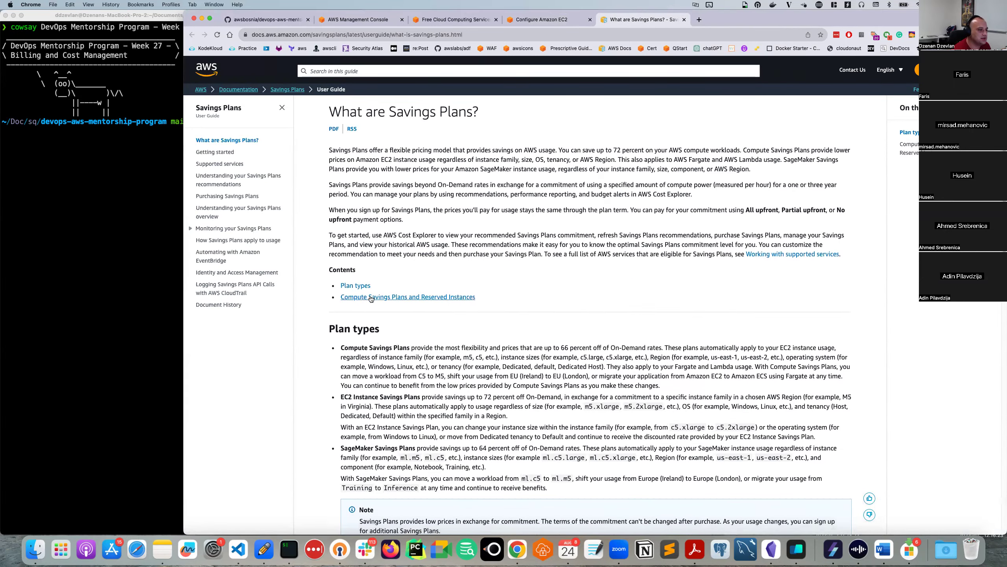
drag(433, 287, 555, 290)
scroll(424, 340, down, 3)
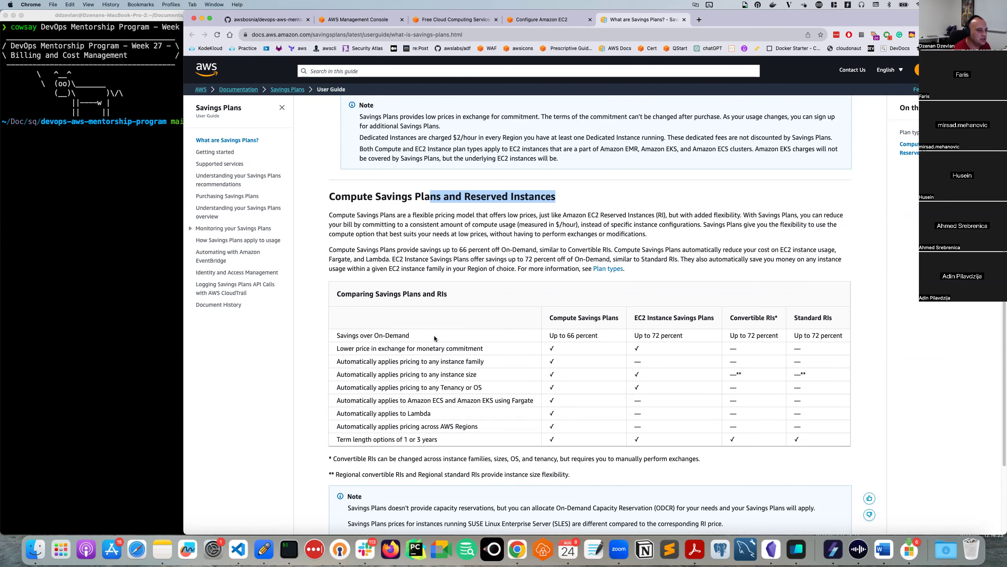
scroll(434, 335, up, 1)
scroll(362, 332, down, 1)
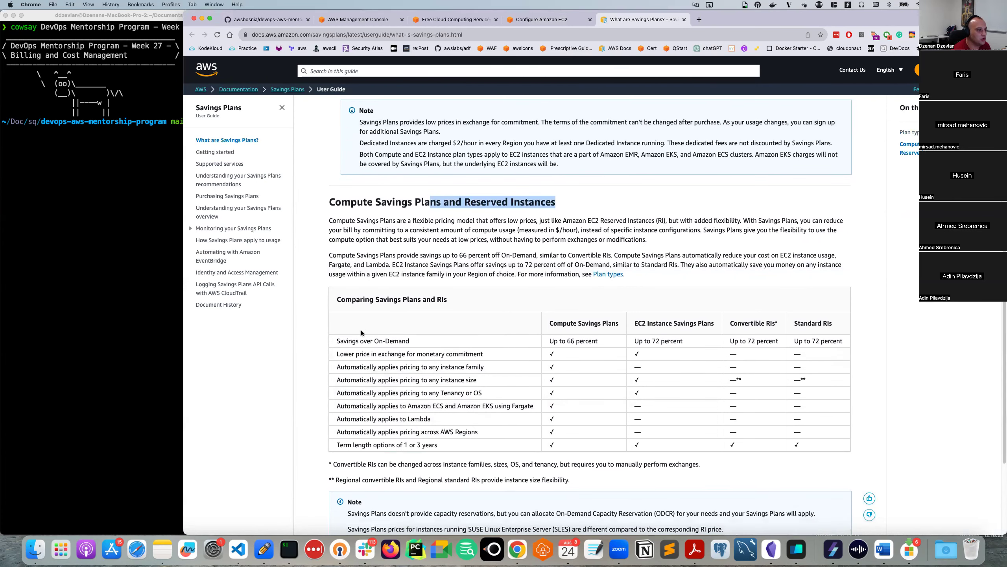
scroll(361, 332, down, 1)
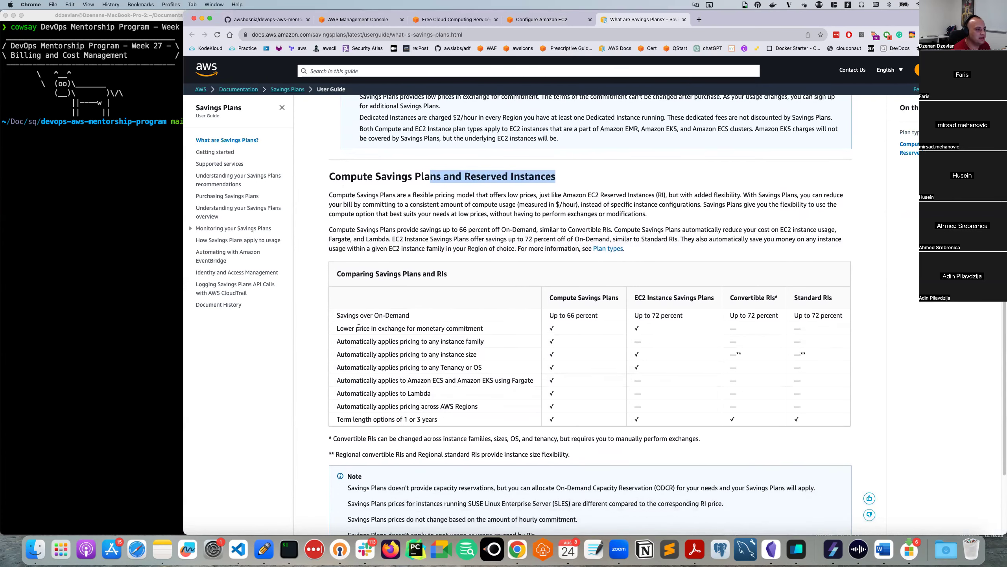
double_click(349, 274)
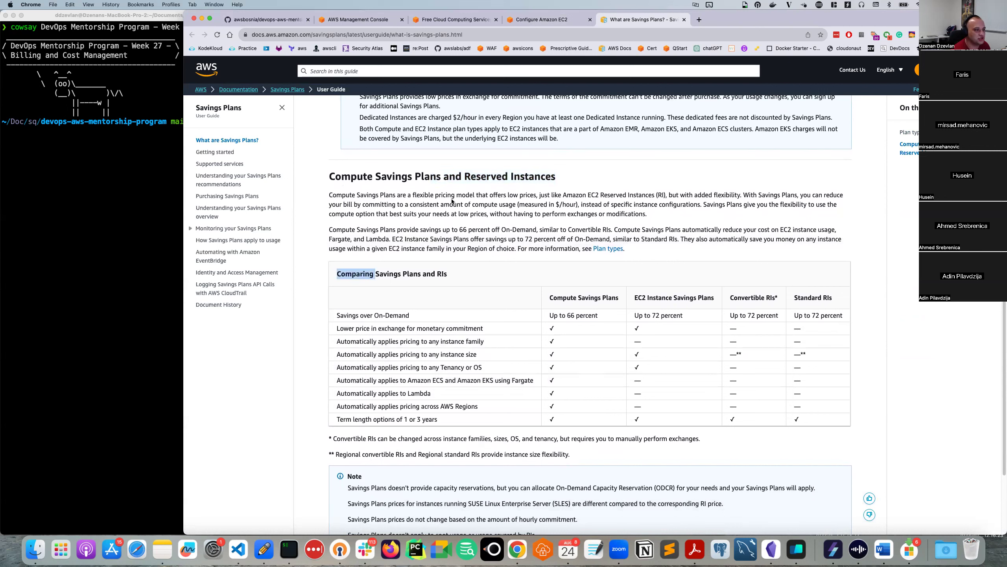
click(396, 273)
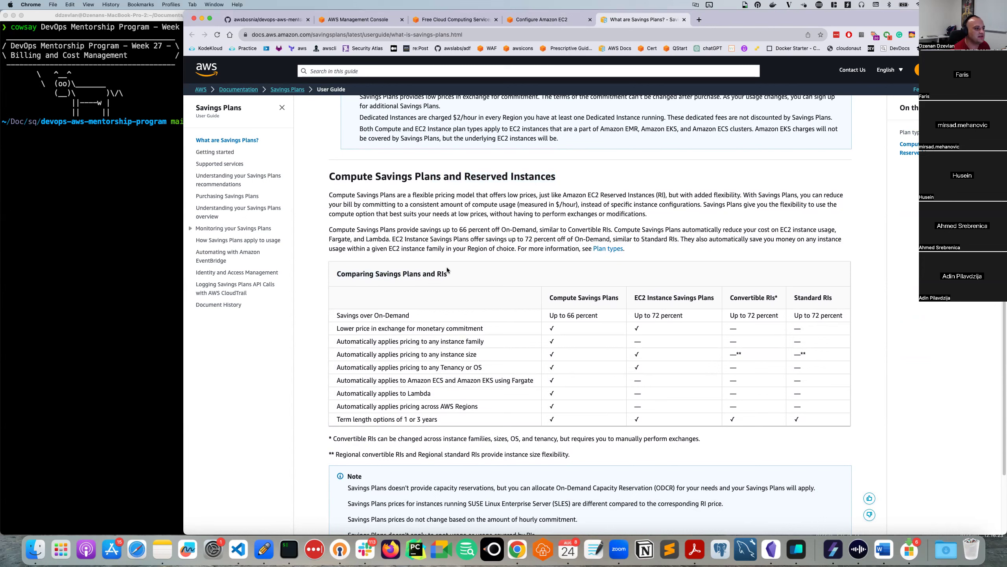
drag(447, 273, 441, 272)
scroll(455, 288, down, 2)
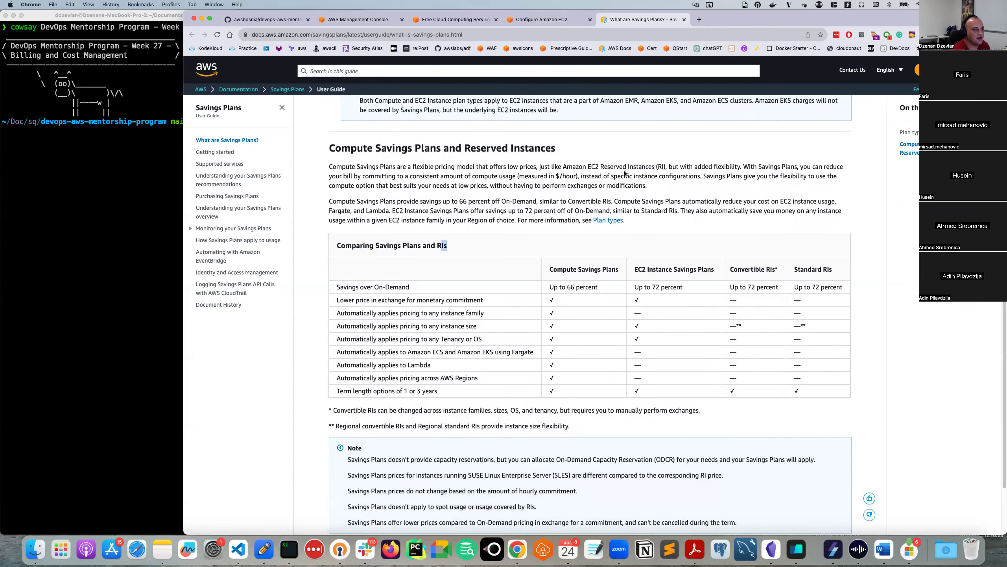
scroll(393, 316, down, 1)
scroll(393, 316, down, 1)
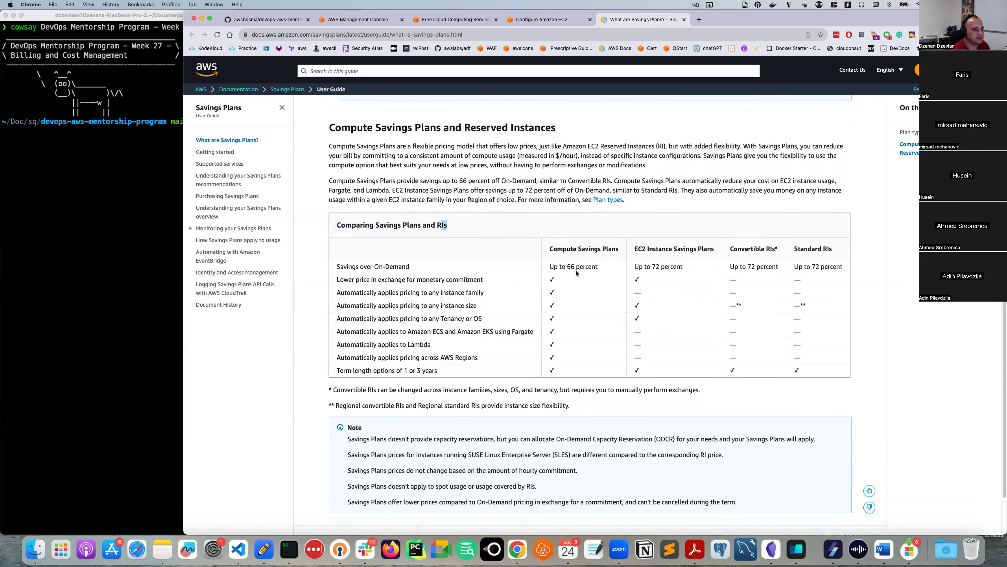
- Compare the Compute Savings Plans and EC2 Instance Savings Plans columns, including their savings over On-Demand, in the comparison table
triple_click(591, 246)
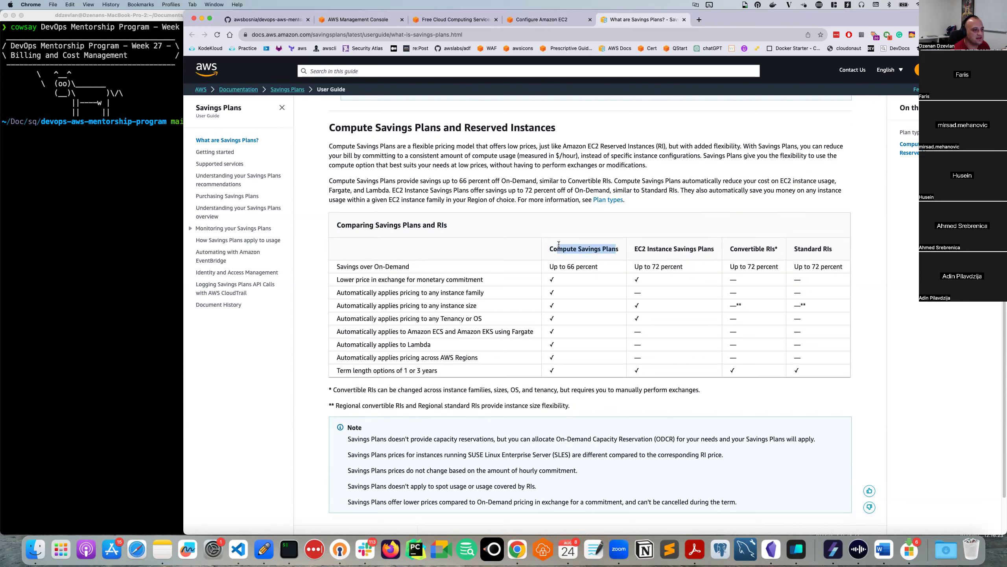
drag(596, 267, 551, 267)
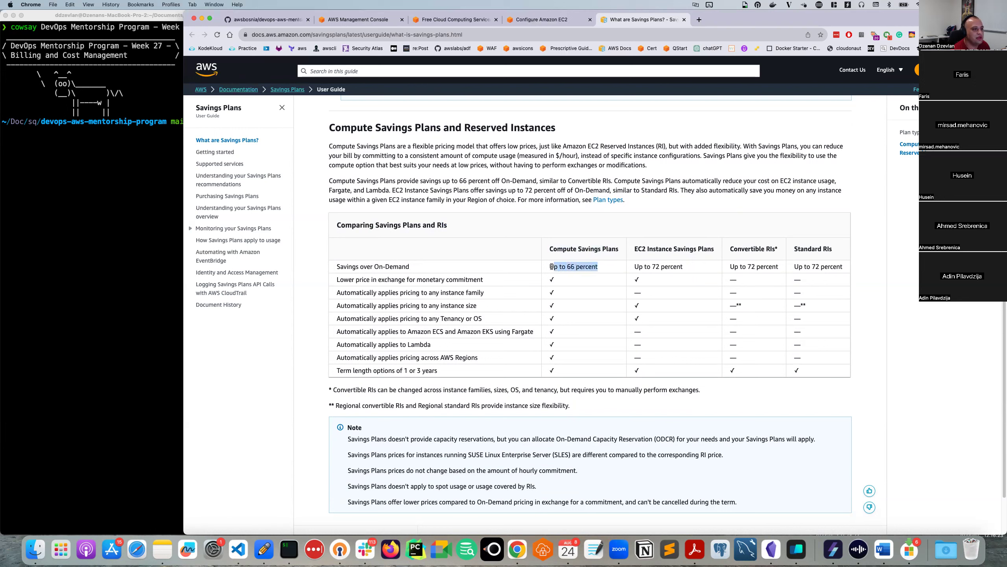
click(676, 272)
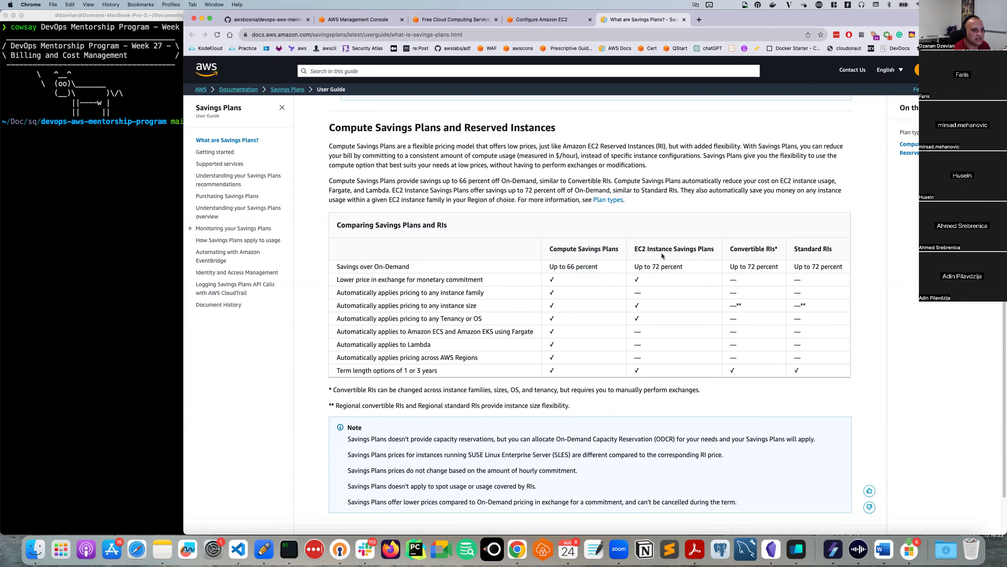
drag(678, 248, 714, 249)
scroll(526, 321, down, 1)
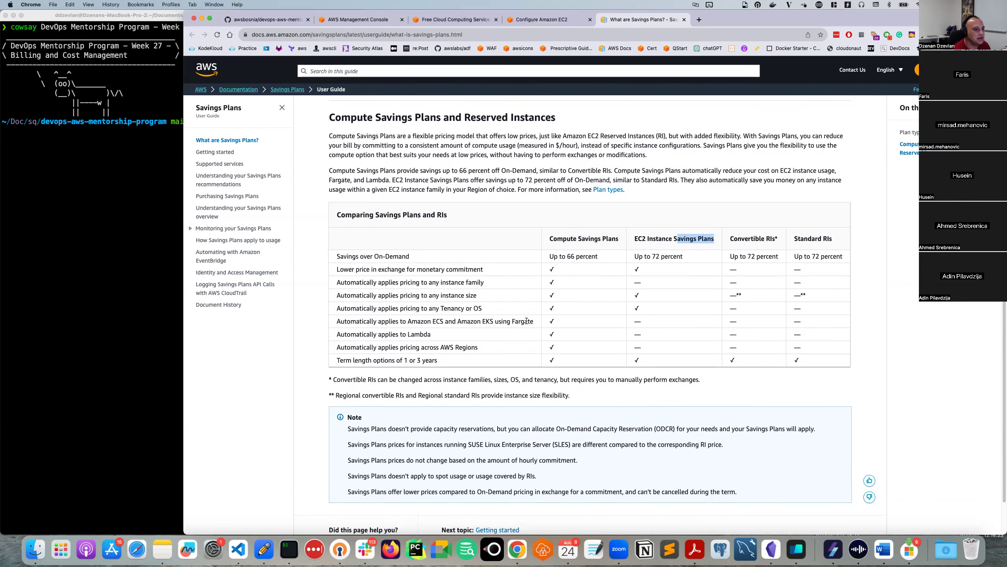
scroll(361, 311, down, 2)
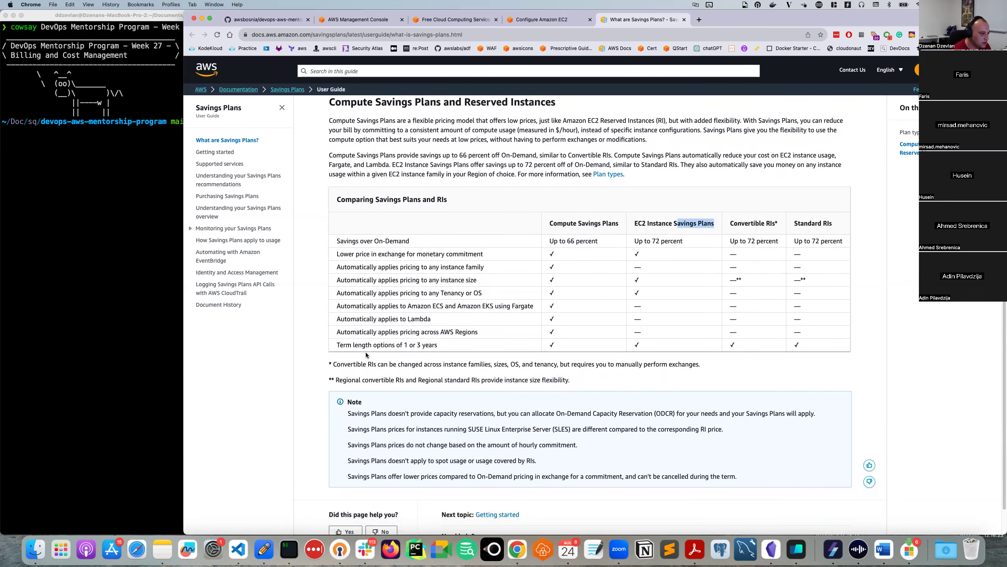
- Examine the Convertible RIs footnote, the term length options row and the rest of the Savings Plans comparison
drag(325, 364, 395, 365)
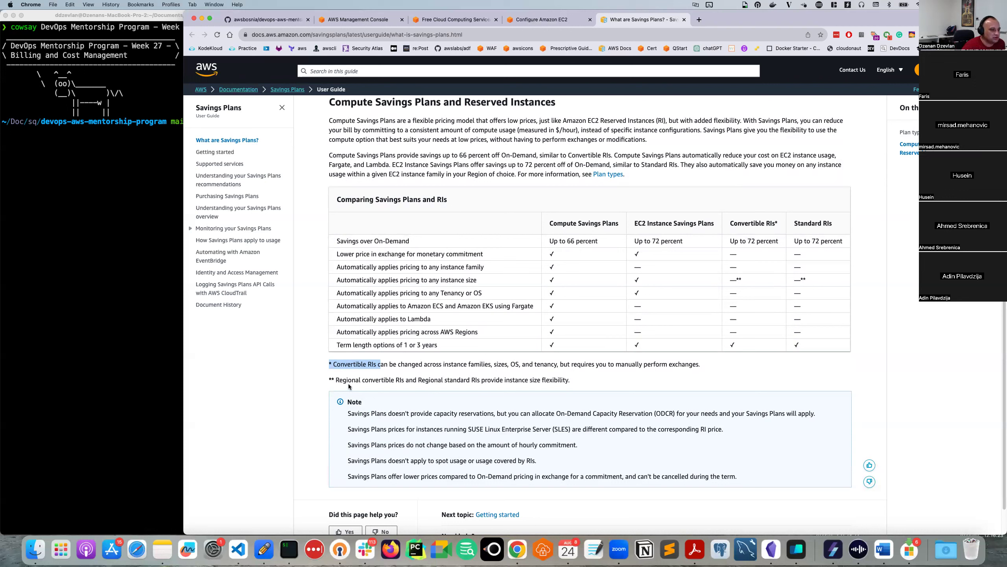
drag(437, 346, 354, 340)
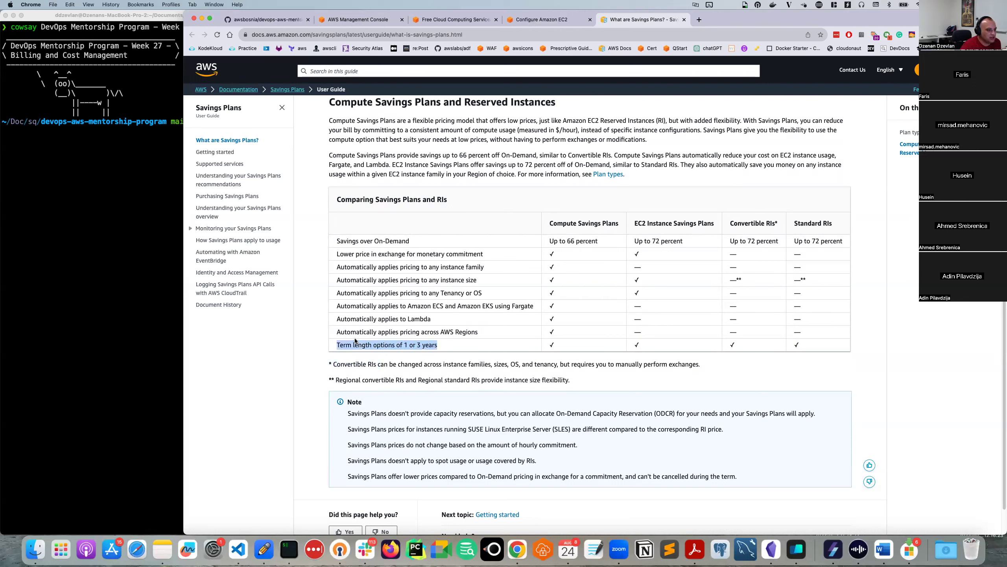
click(435, 342)
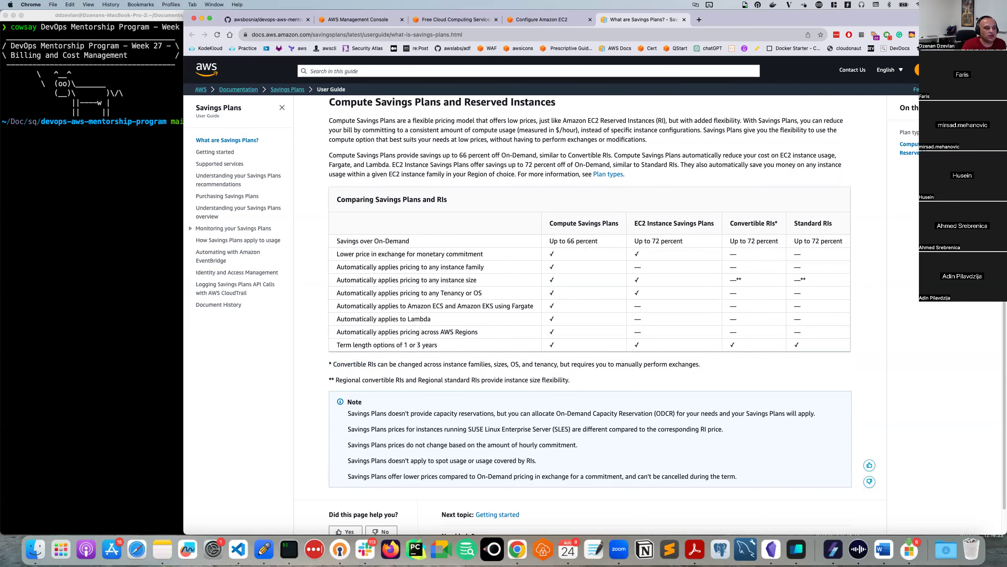
scroll(471, 334, down, 1)
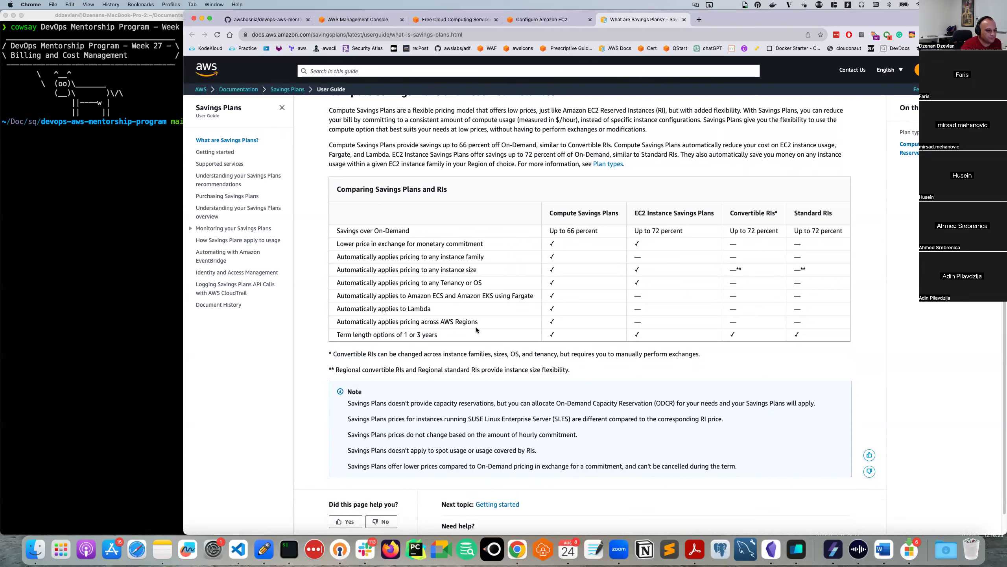
scroll(480, 323, down, 1)
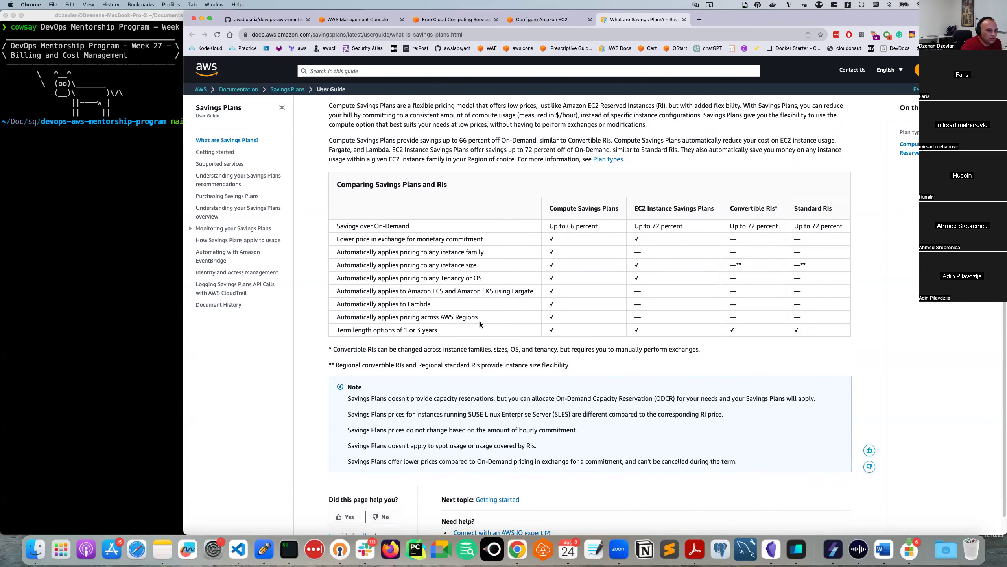
scroll(484, 318, up, 1)
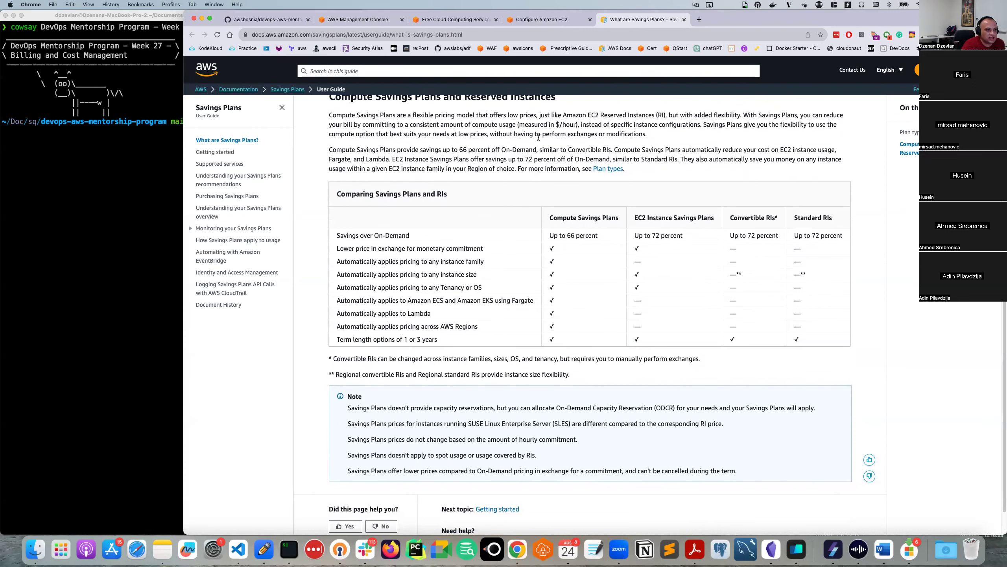
scroll(539, 137, up, 1)
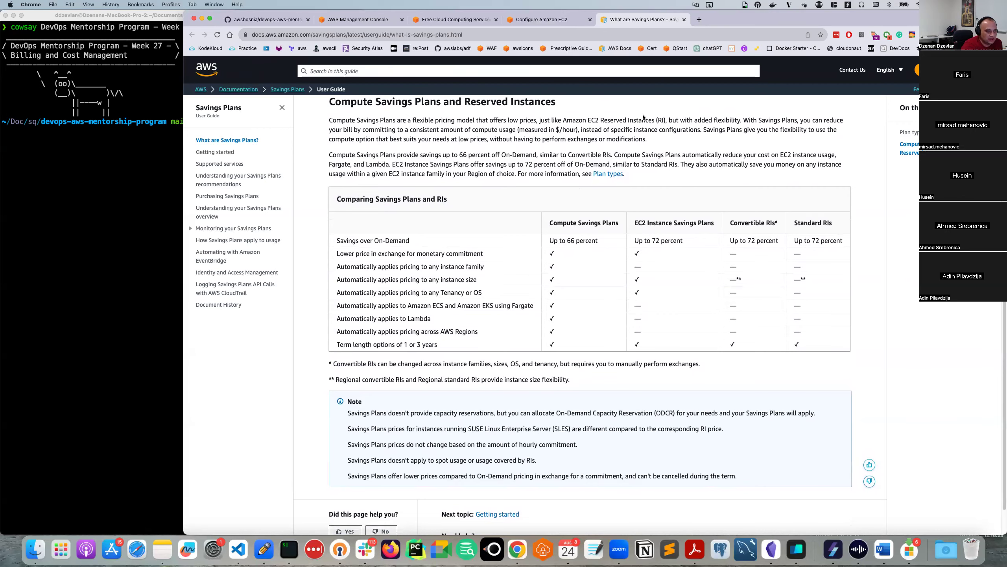
scroll(618, 180, up, 10)
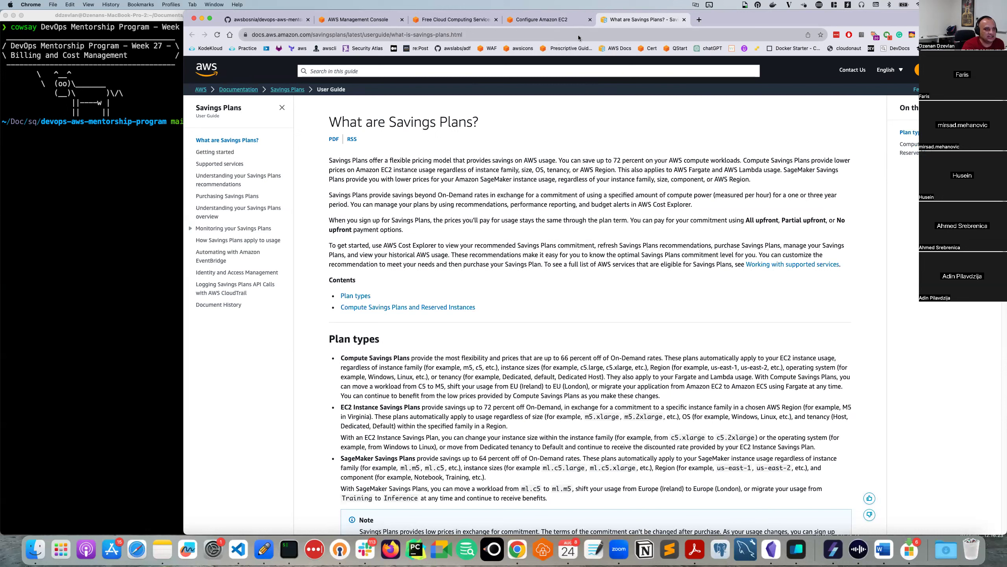
- Switch to Lucid in a new browser tab and create a blank Lucidchart diagram
click(698, 20)
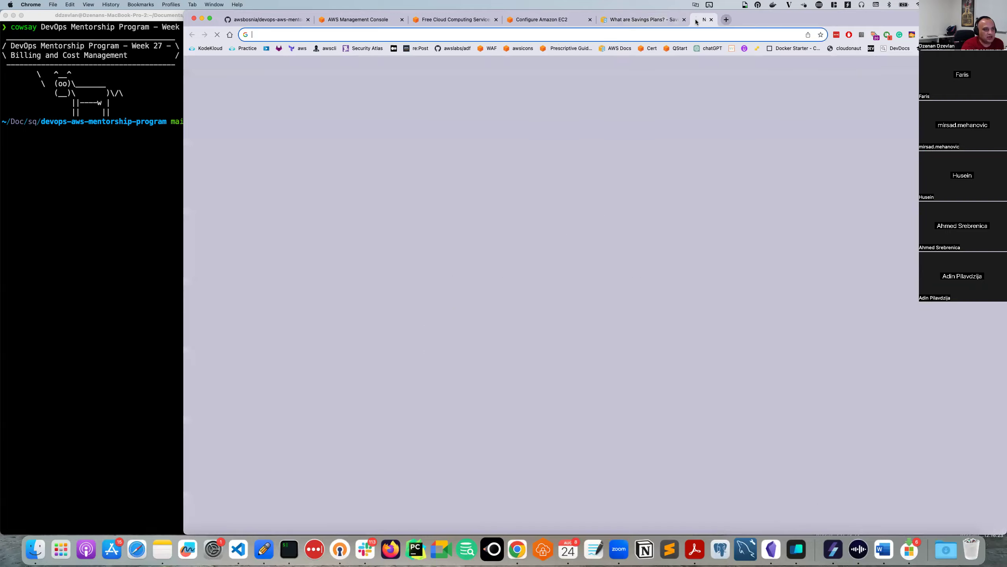
text(lucid)
key(Return)
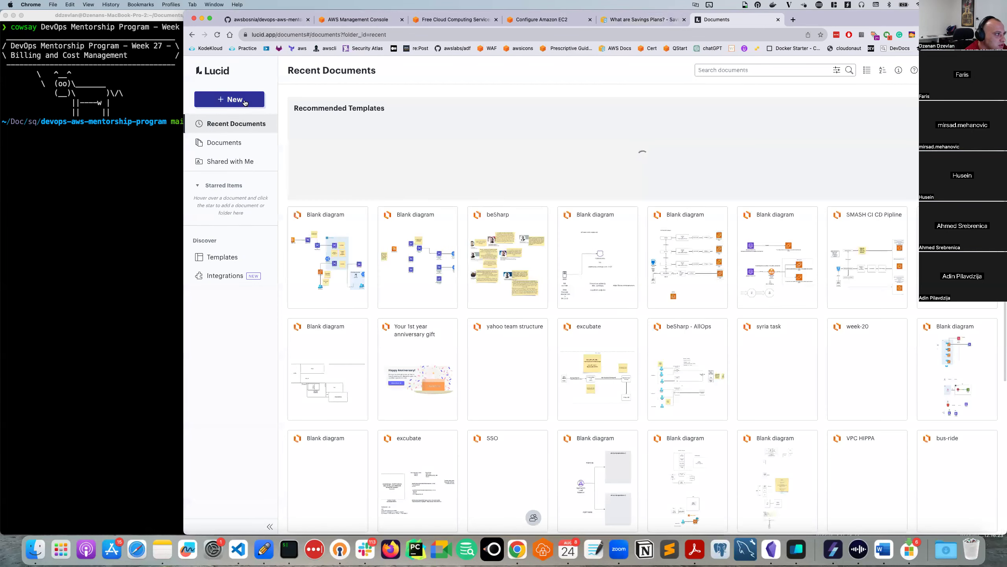
click(437, 150)
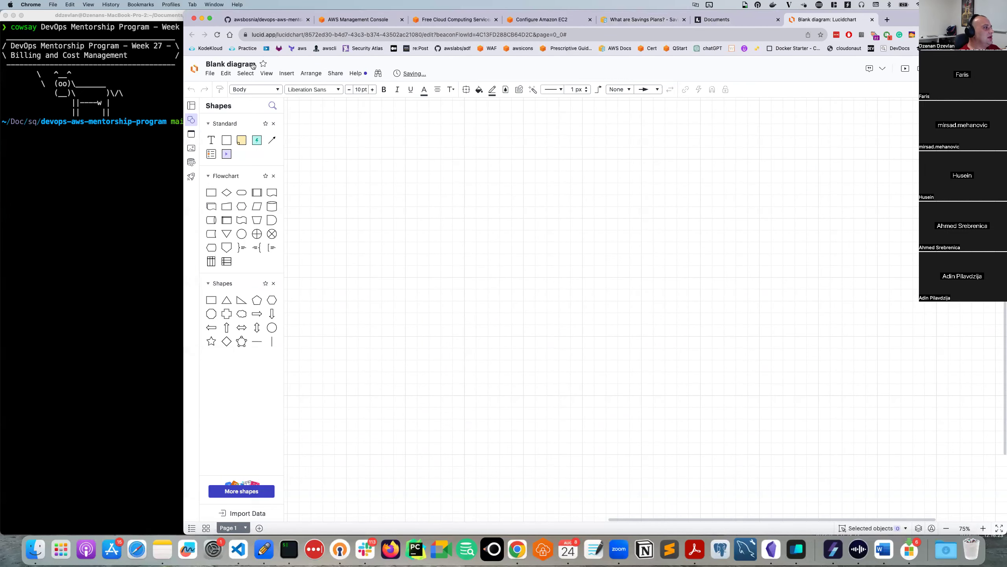
- Add a block near the top of the canvas and label it "AWS root account" on two lines
drag(226, 140, 447, 152)
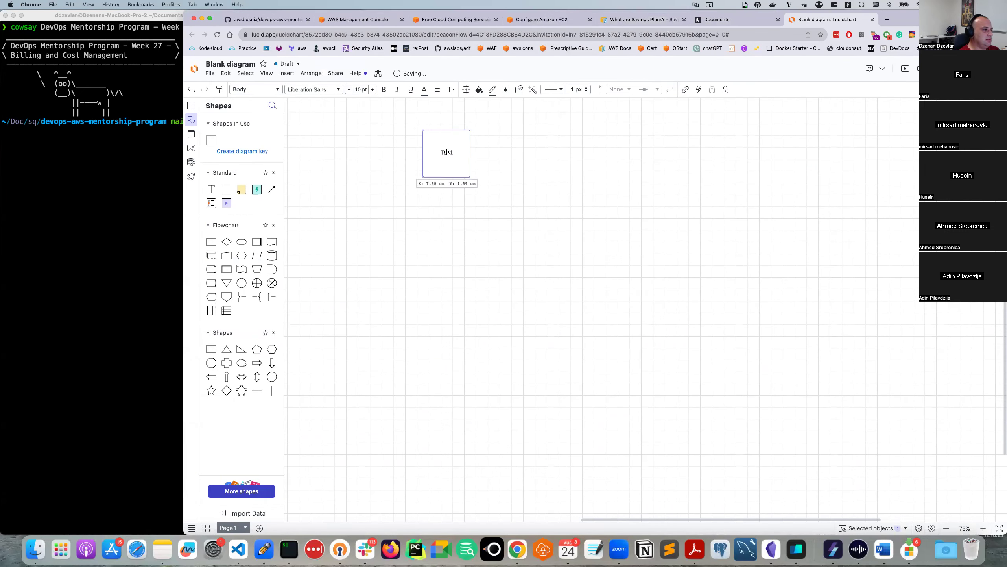
text(AWS)
key(Return)
text(rpp)
key(BackSpace)
key(BackSpace)
text(oot account)
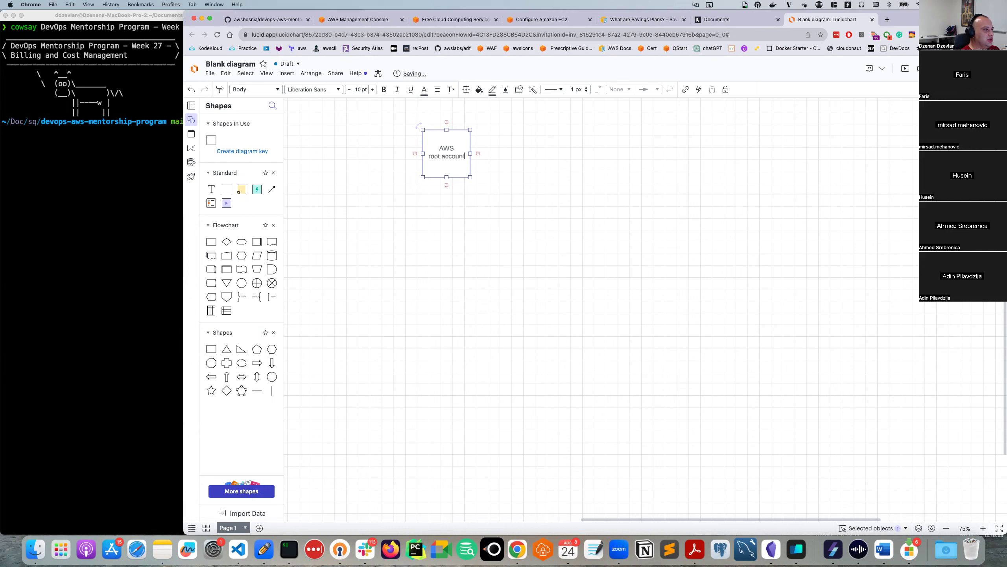
click(414, 204)
- Add two blocks, one above the other, below the root account block and label the upper one "Development AWS Account"
drag(210, 140, 504, 218)
click(598, 250)
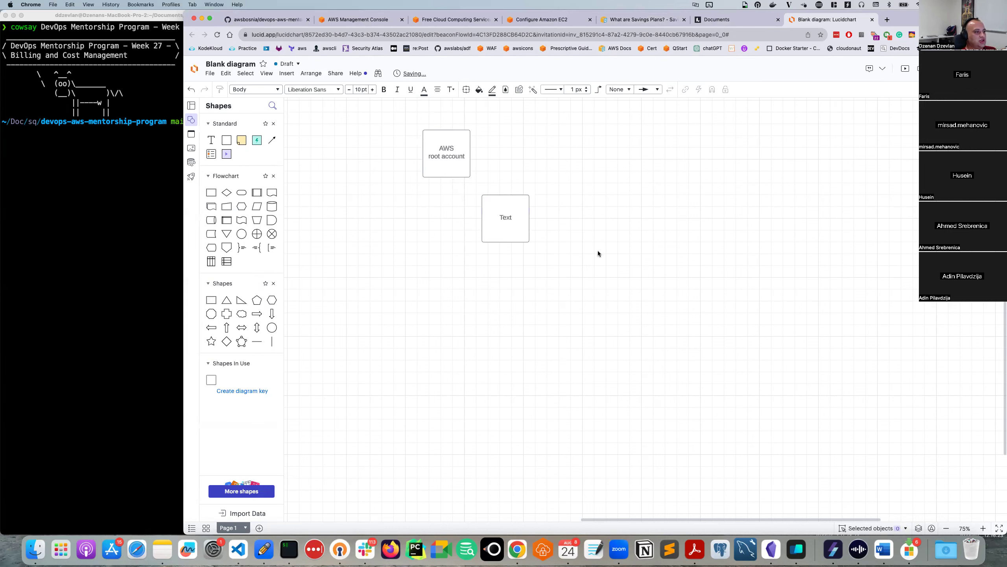
drag(224, 140, 507, 304)
double_click(505, 219)
text(D)
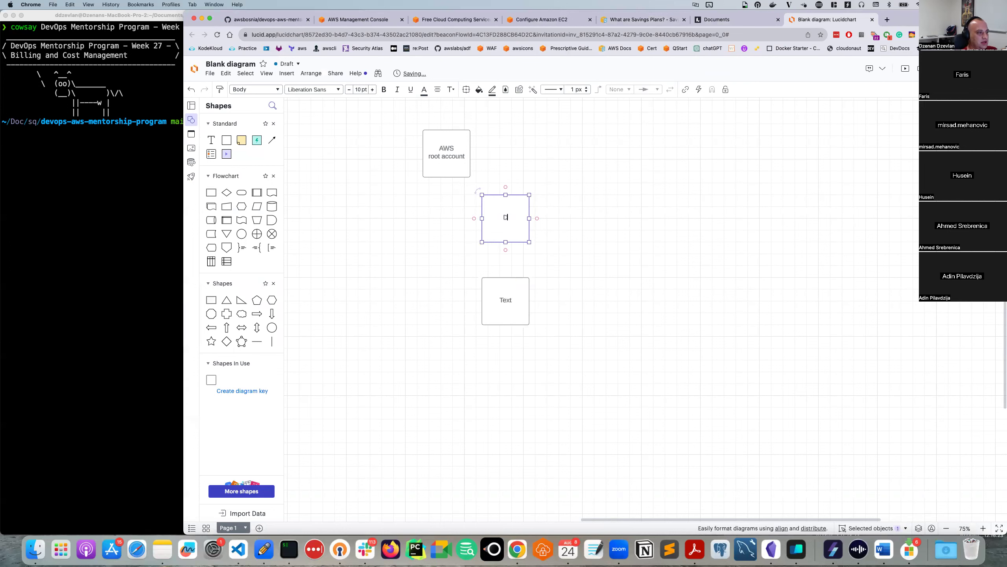
text(evelopm)
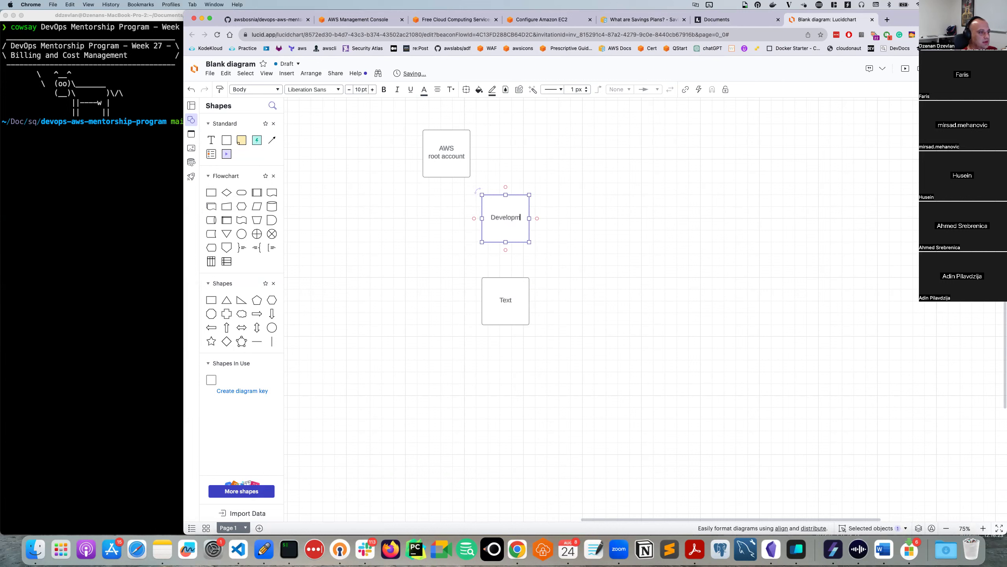
text(ent AWS Account)
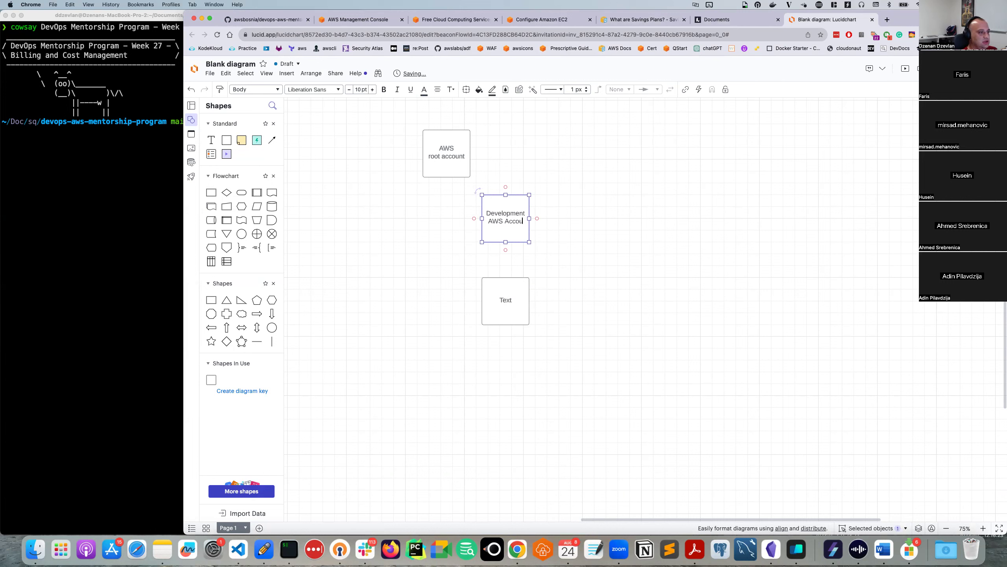